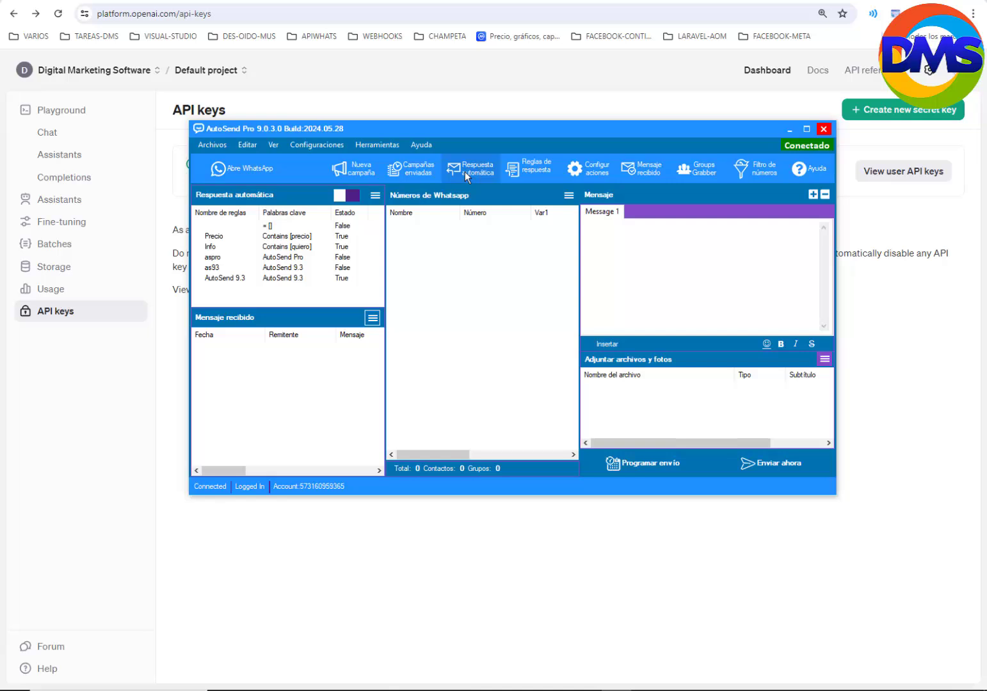
Step: Look through the automatic reply rules from Precio to AutoSend 9.3
left_click(242, 236)
left_click(234, 246)
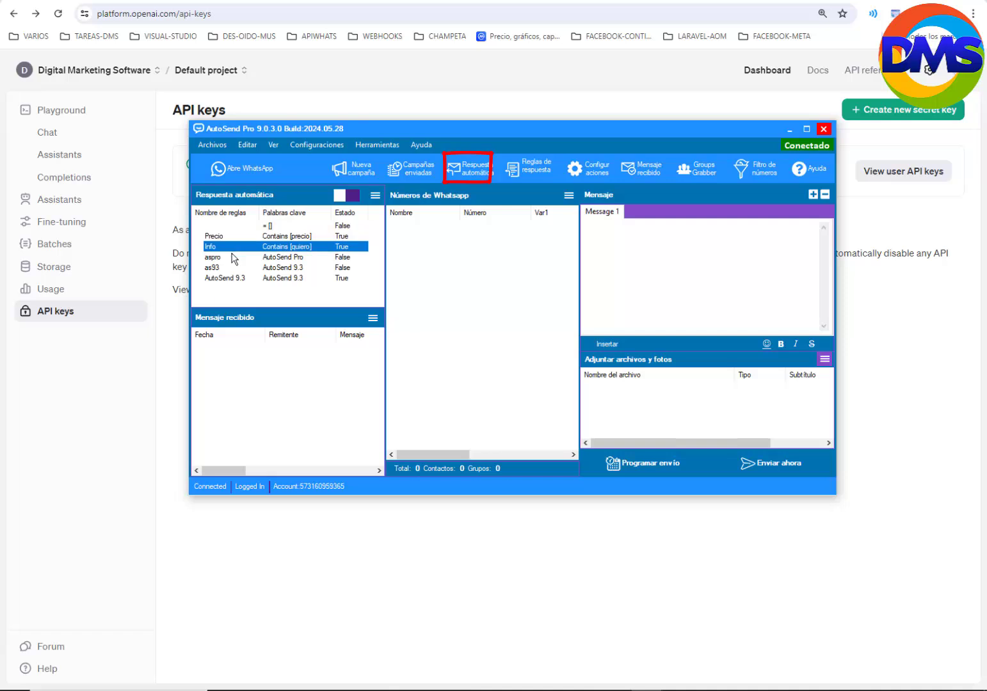
left_click(233, 256)
left_click(231, 269)
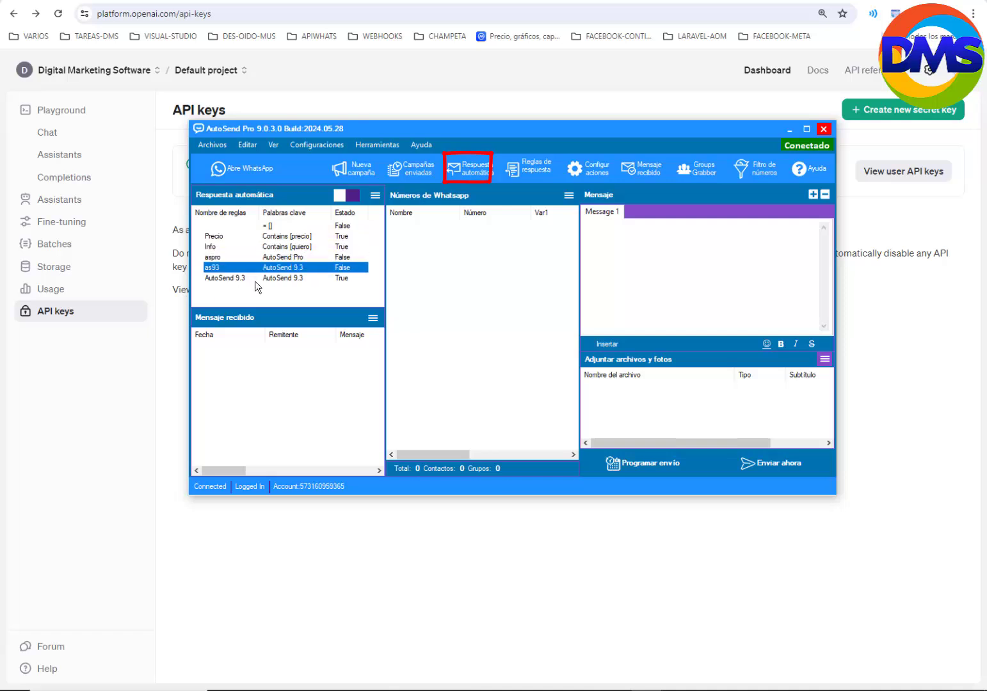
left_click(255, 279)
Step: Open the default auto-reply message, review its text and photo attachment, and close it
left_click(470, 172)
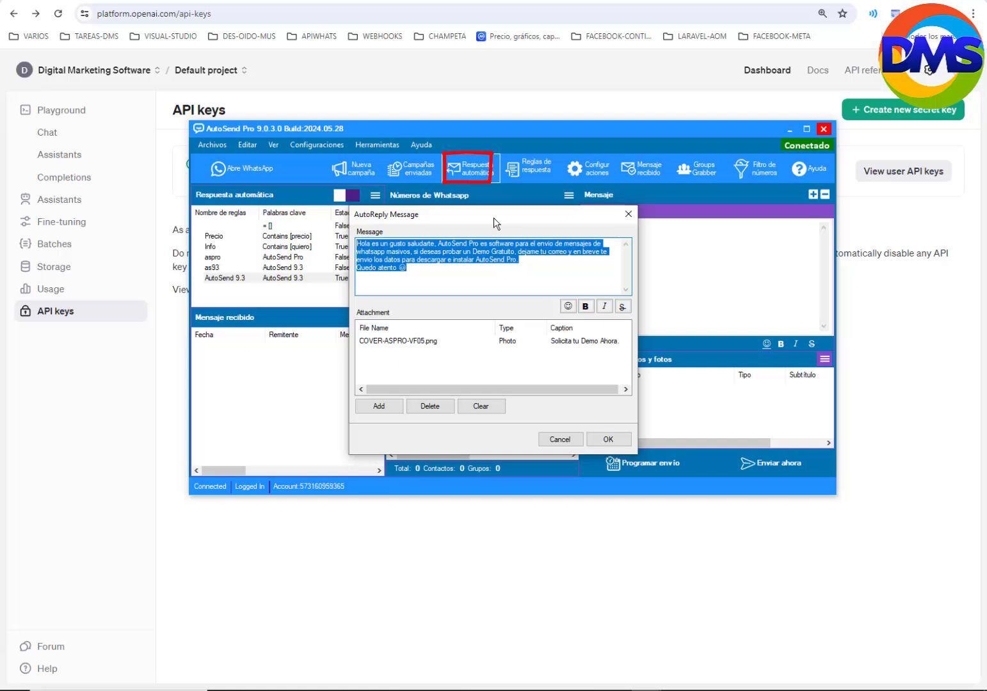
left_click(537, 342)
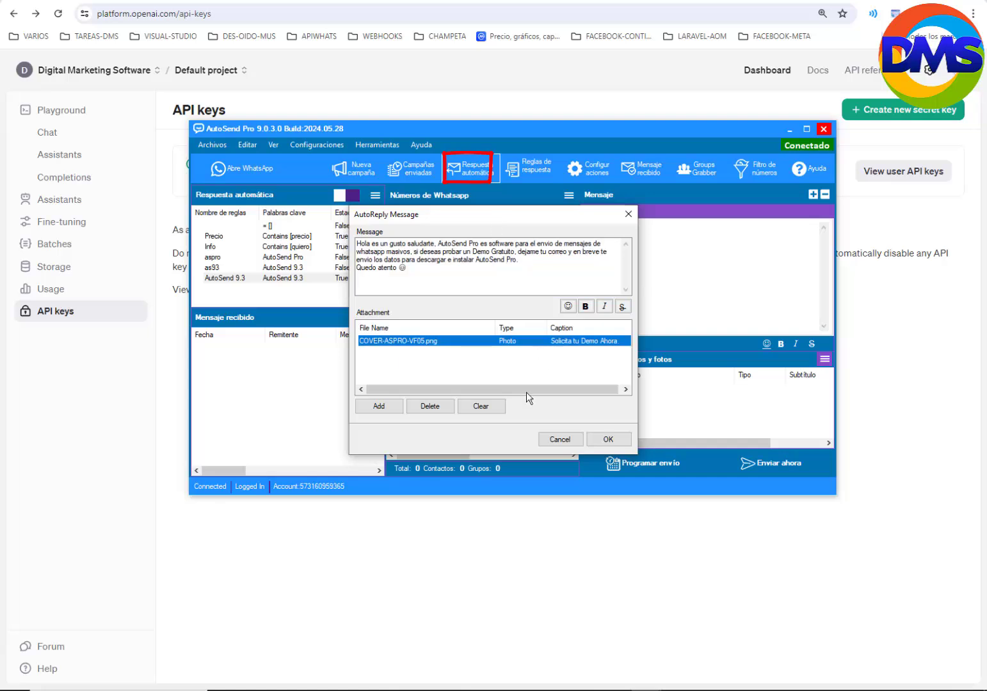
left_click(499, 352)
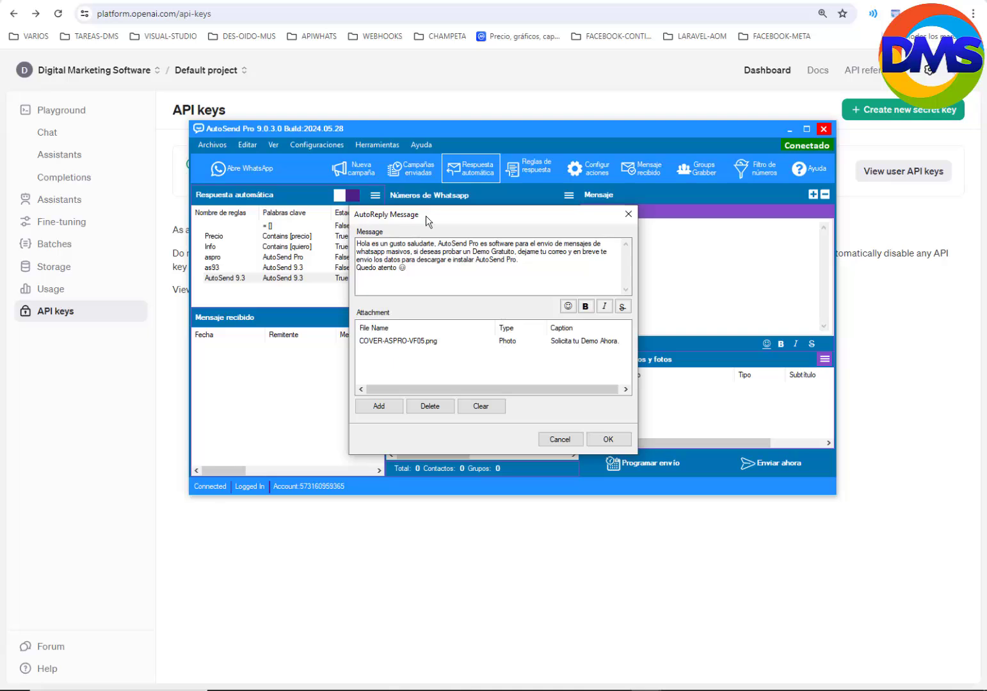
left_click(608, 440)
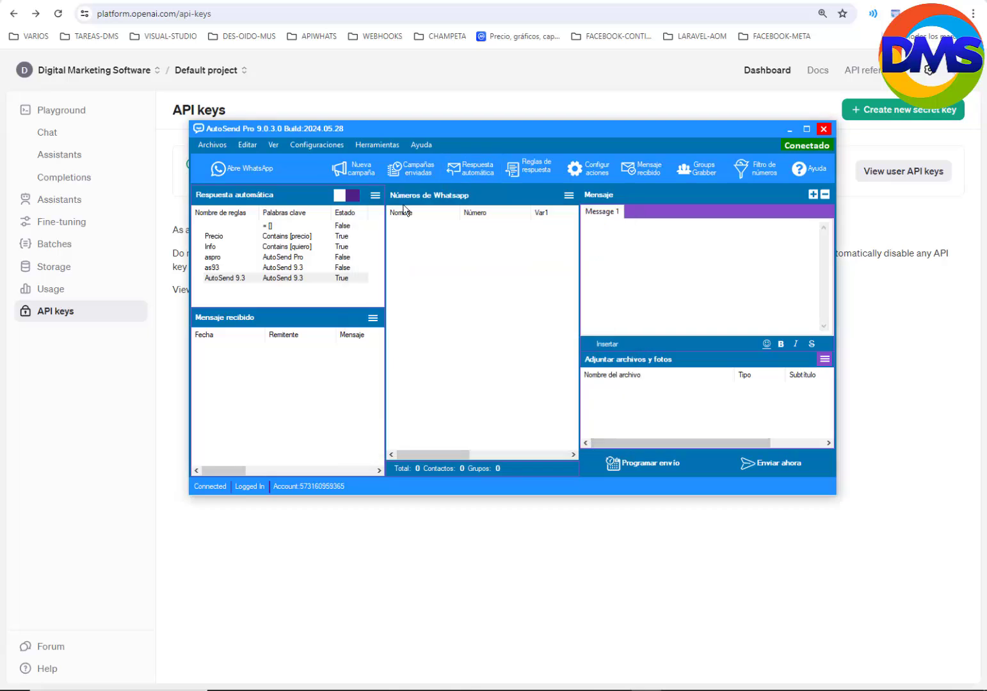
Step: Open the Precio reply rule, review its keyword and message, and attach the image COVER-ASPRO-VF05.png
left_click(535, 169)
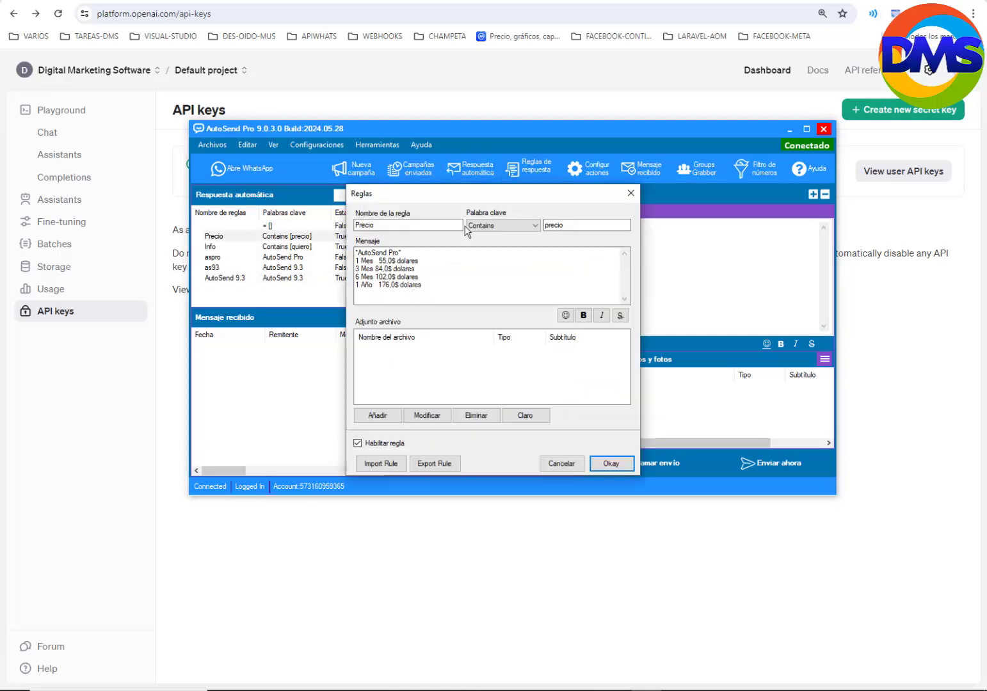
double_click(560, 226)
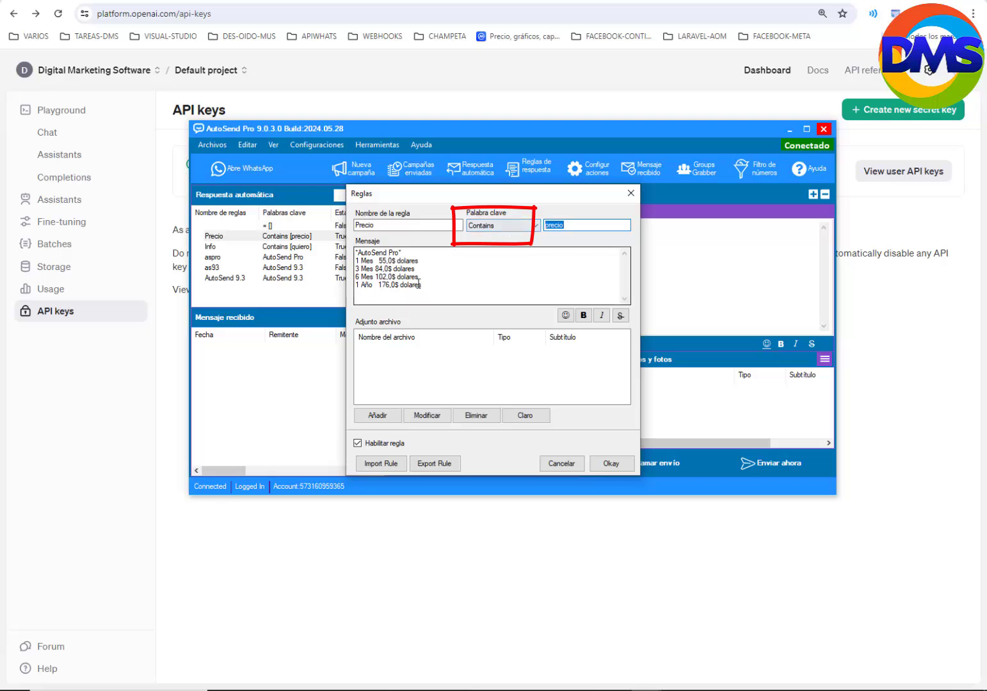
left_click_drag(432, 289, 330, 247)
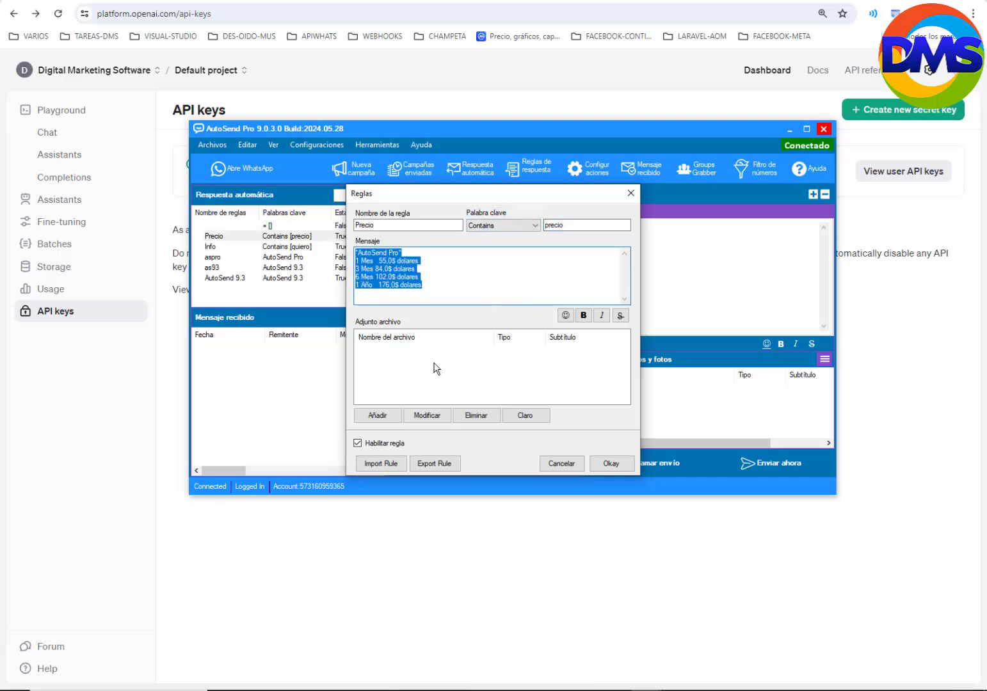
left_click(384, 417)
left_click(416, 424)
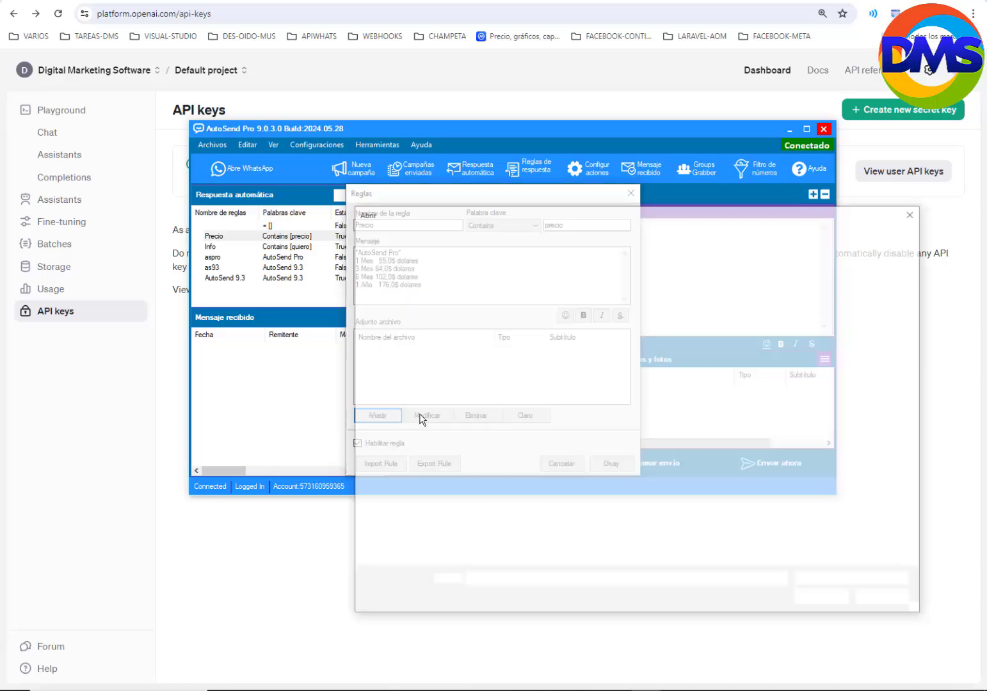
left_click(665, 454)
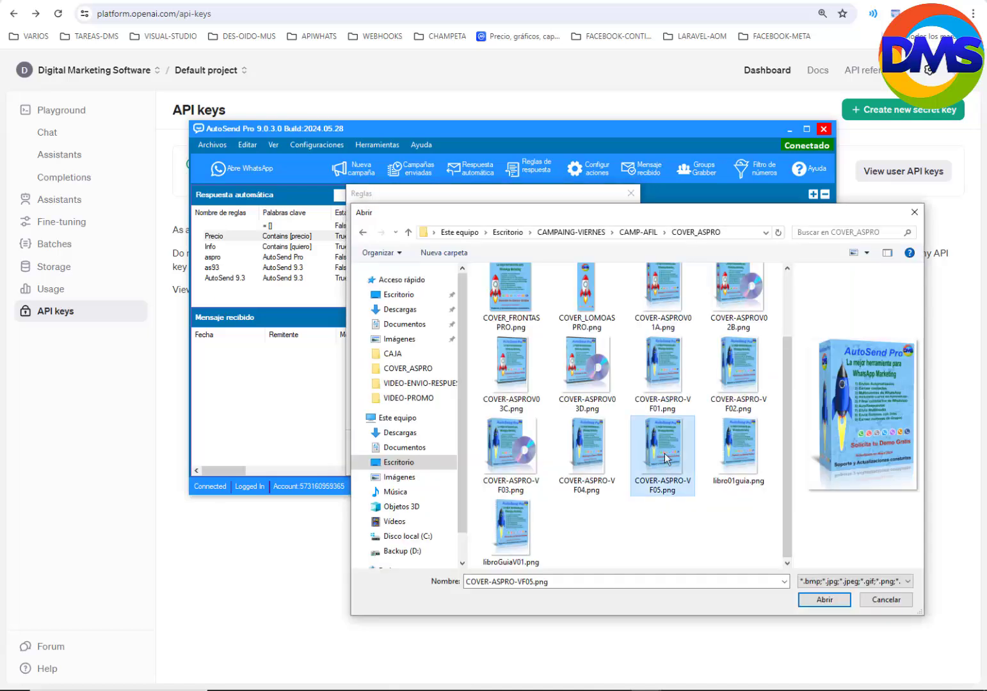
left_click(824, 600)
Step: Caption the attached image "Soy un cover de AutoSend Pro" and save the Precio rule
left_click(548, 352)
right_click(549, 352)
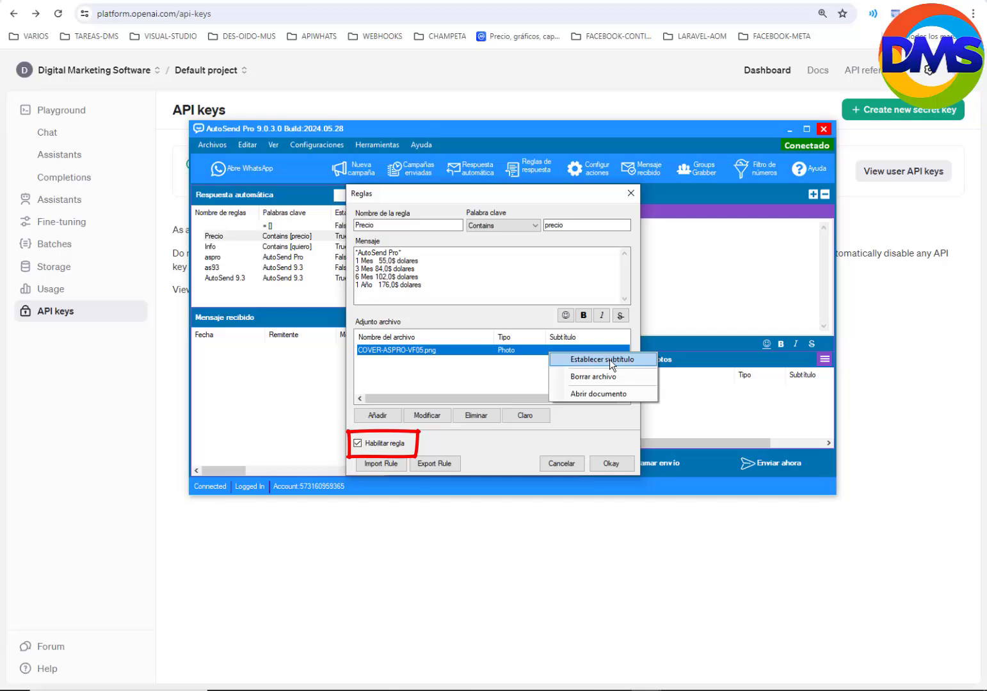
left_click(609, 359)
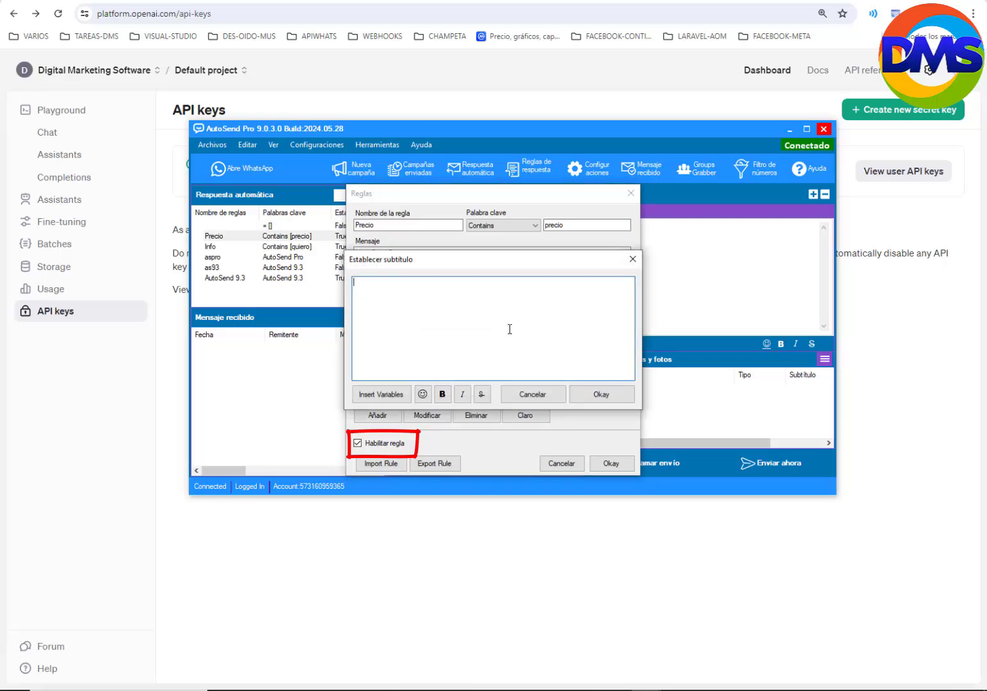
type("Soy un")
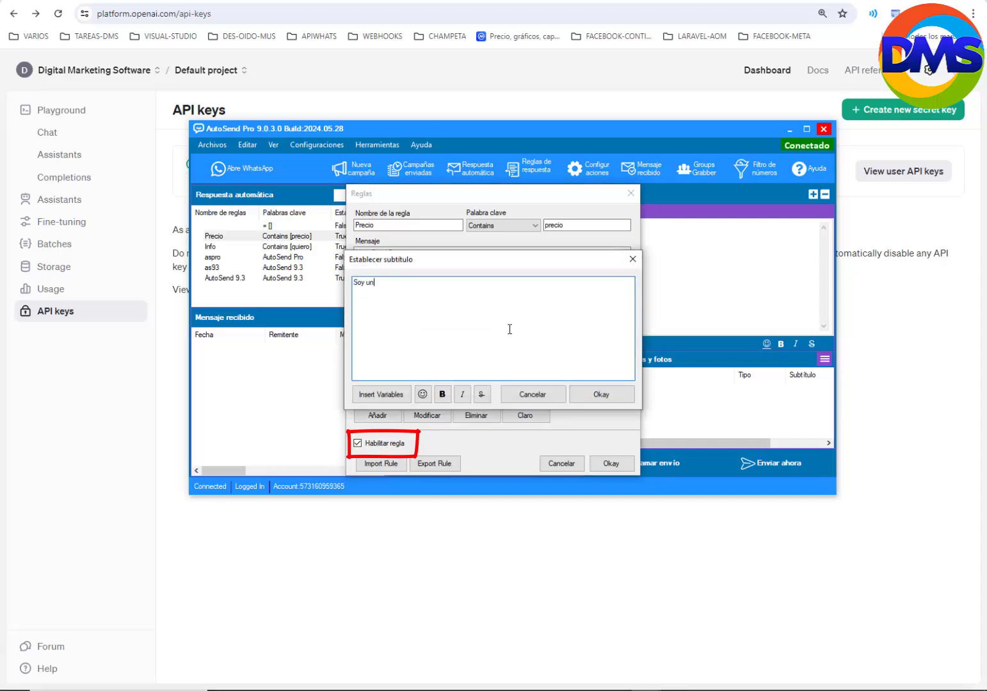
type(" cover de AutoSend Pro")
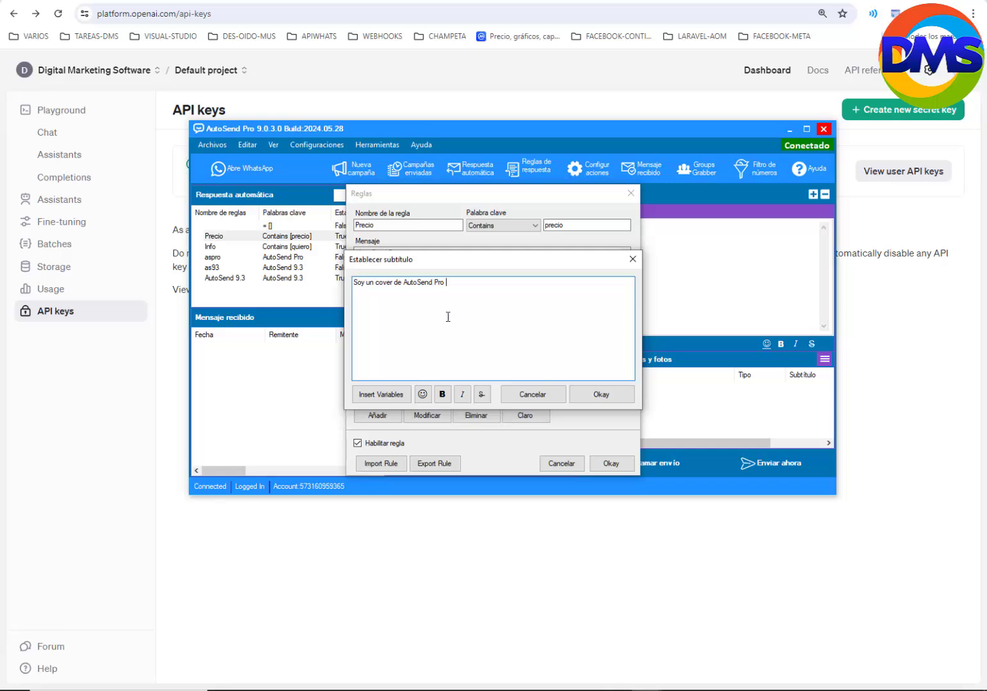
left_click_drag(464, 285, 312, 282)
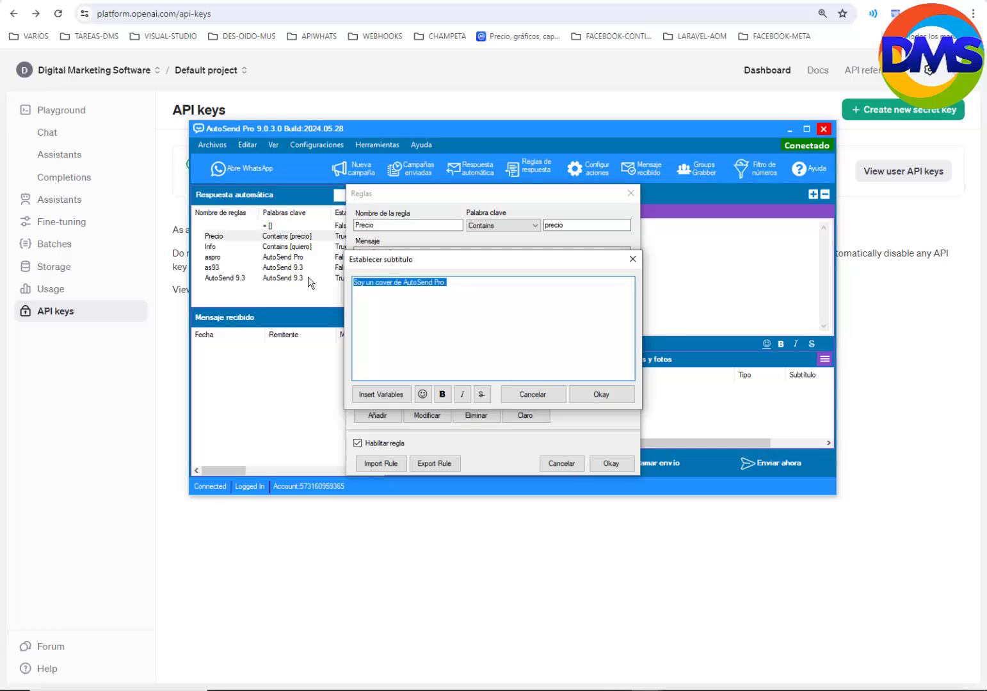
left_click(601, 394)
left_click(605, 464)
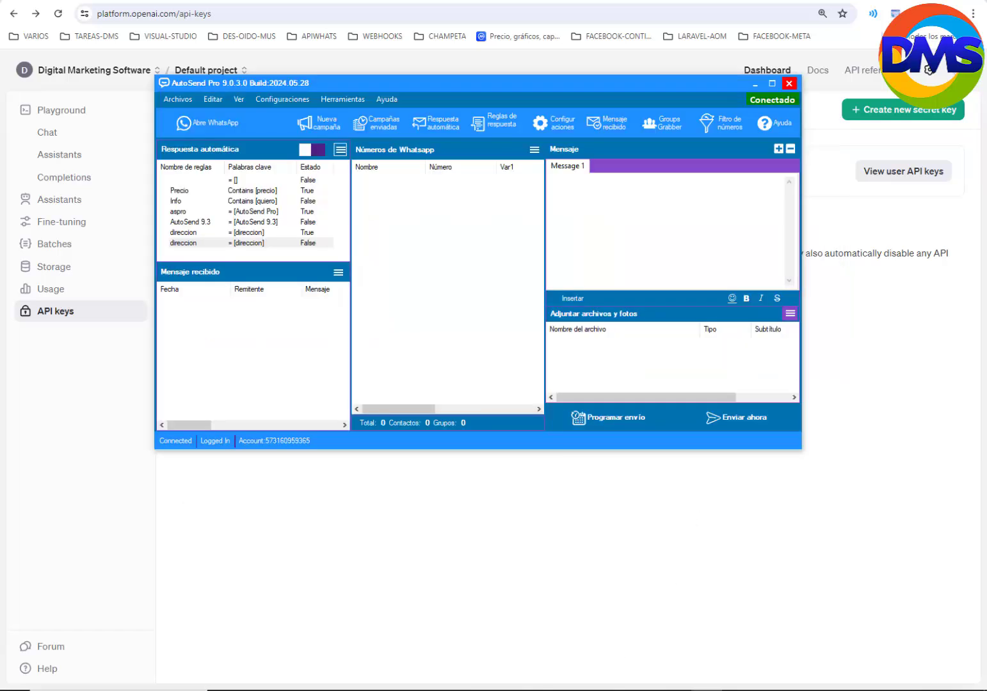
Step: Switch to the WhatsApp chat in the MEmu emulator and send the test message "hola"
left_click(647, 690)
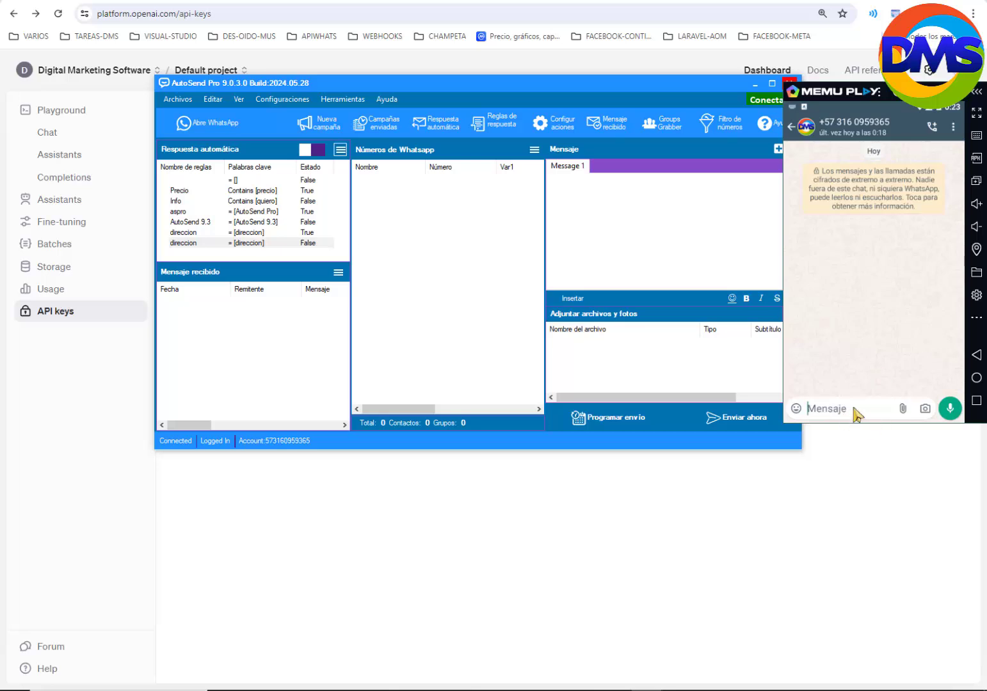
type("hola")
key("Return")
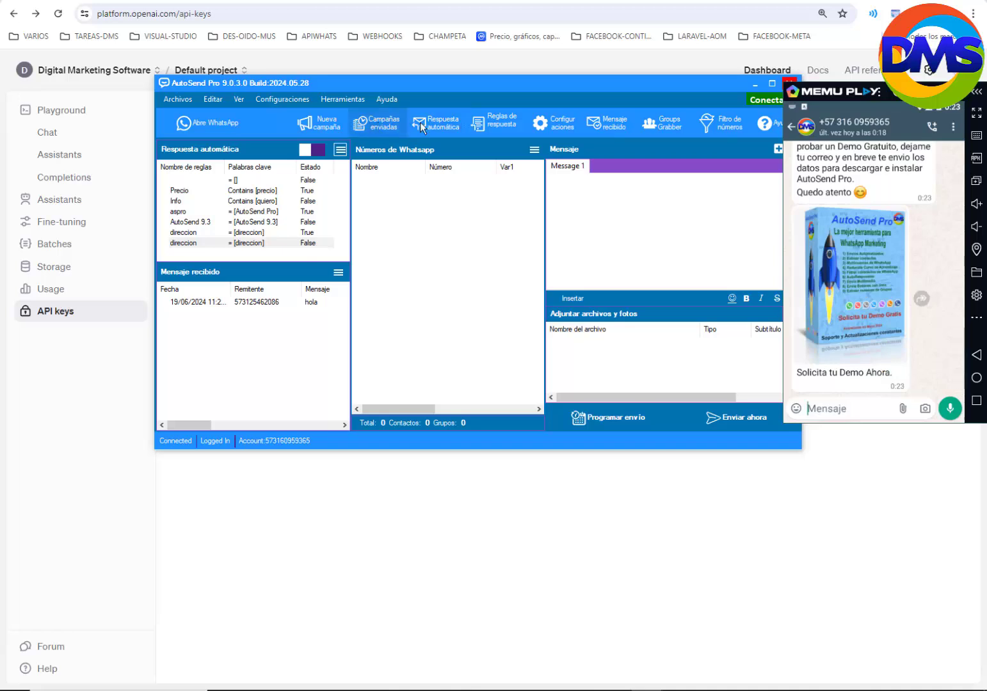
Step: Switch to AutoSend Pro and compare the default auto-reply's text and attachment with the reply received in the chat
left_click(440, 121)
left_click(423, 285)
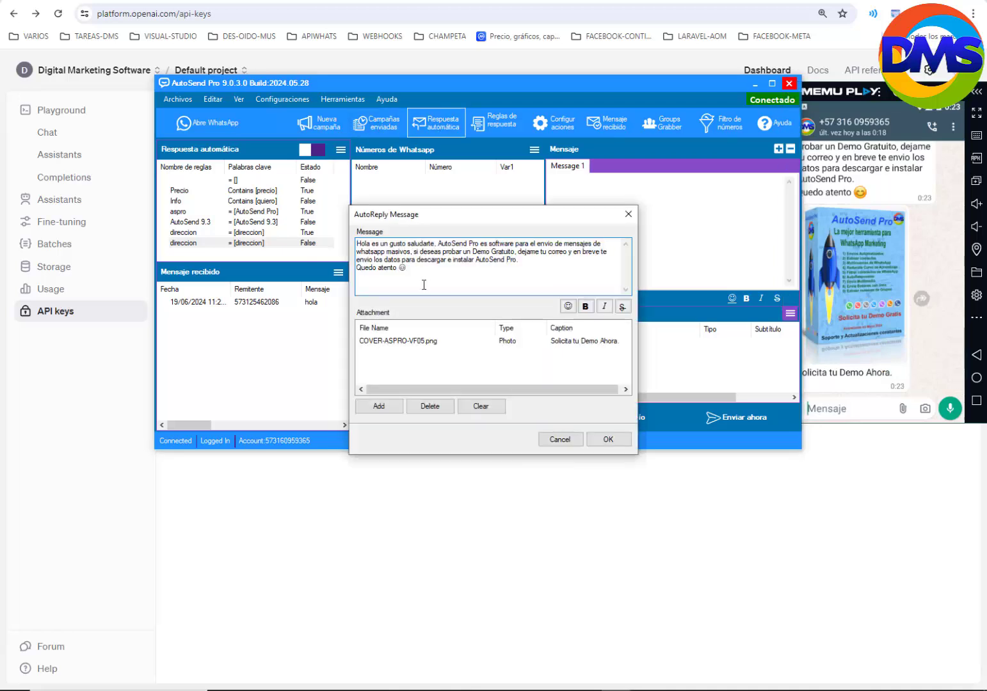
left_click_drag(430, 278, 327, 219)
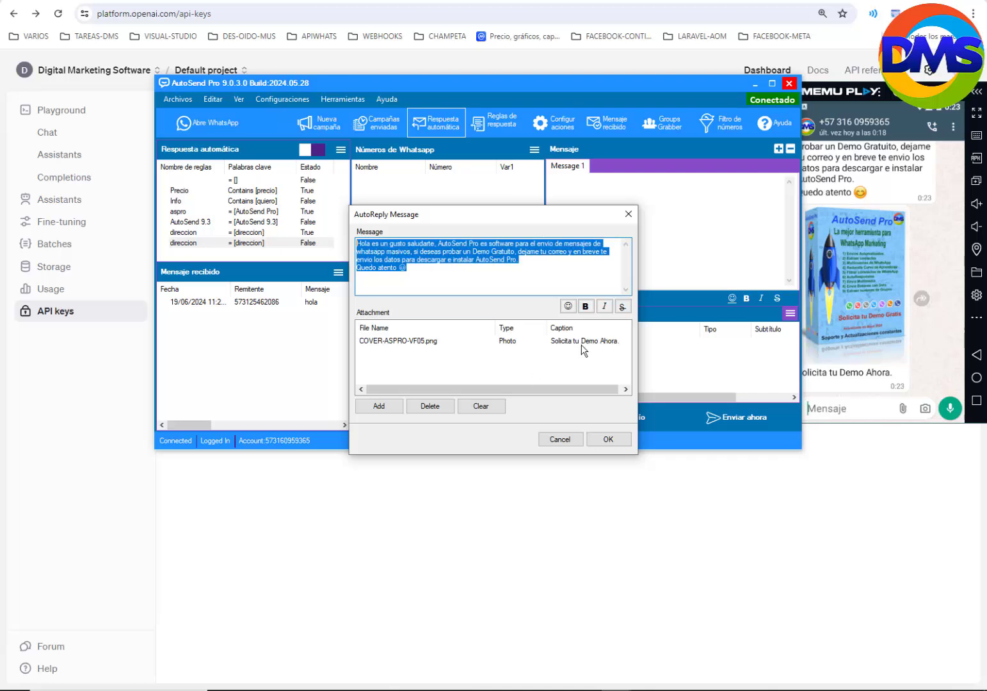
left_click(610, 440)
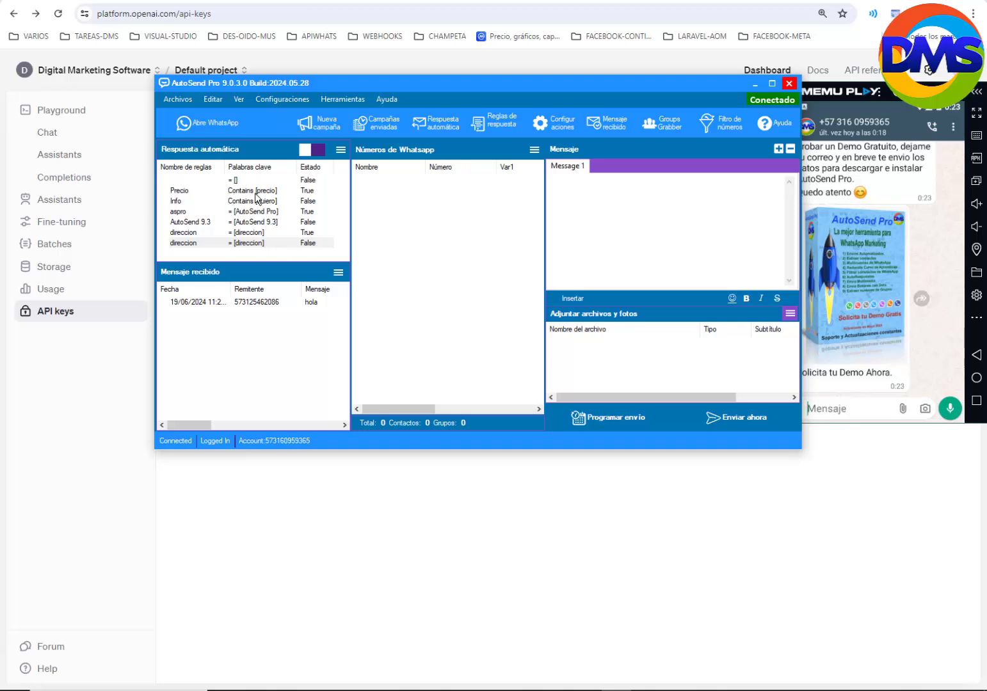
Step: Switch to the WhatsApp chat in MEmu and send the message "precios" to test the Precio rule
left_click(850, 413)
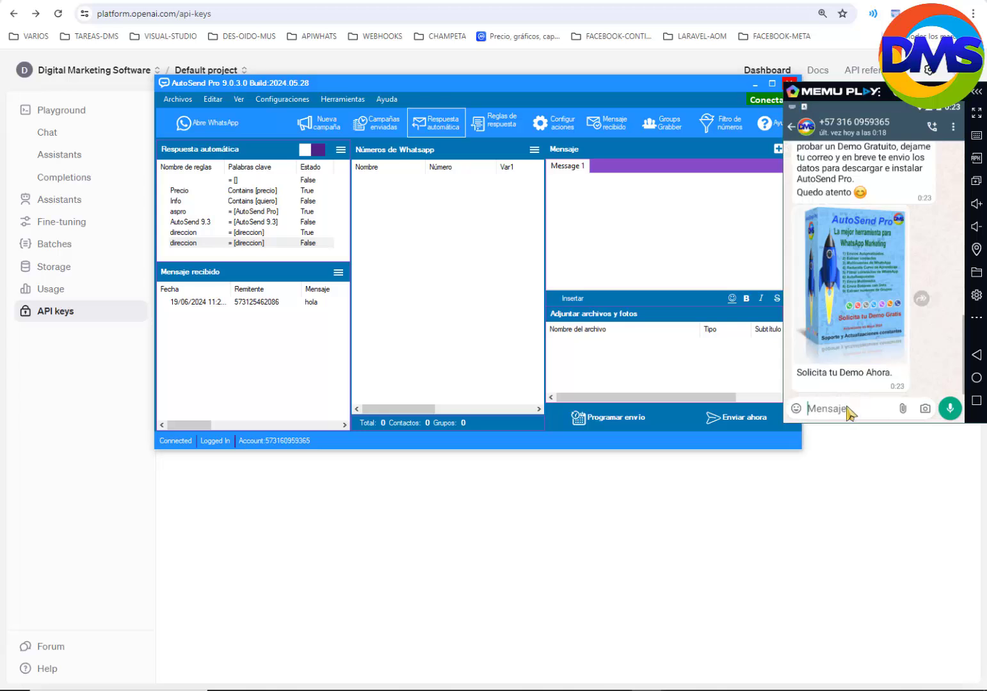
type("precios")
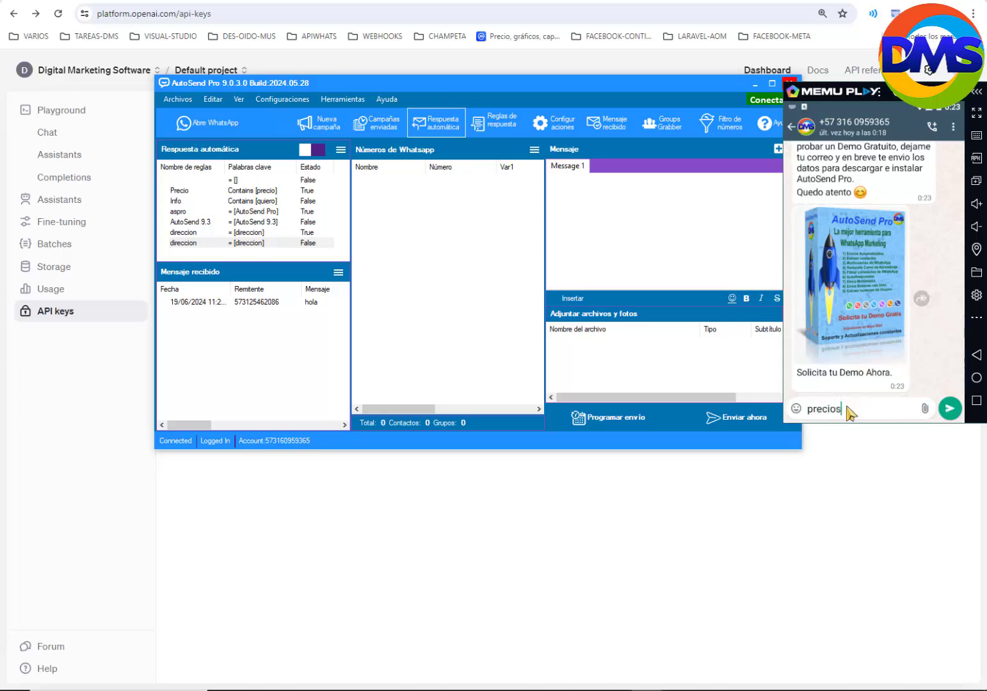
key("Return")
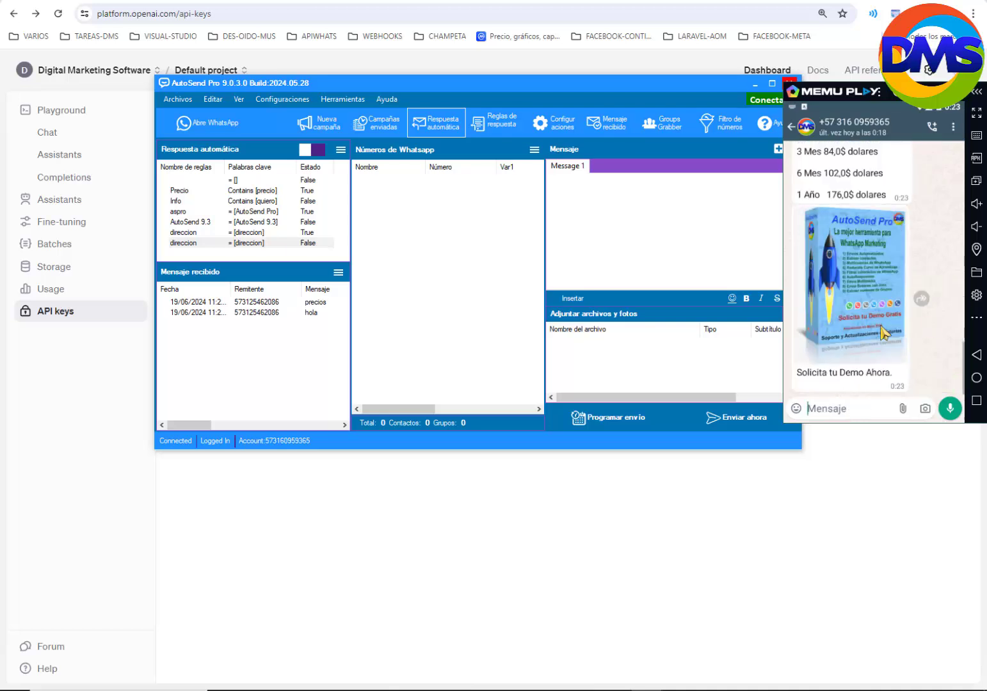
Step: Open the Precio rule in AutoSend Pro and compare its message and attachment with the reply in the chat
left_click(255, 192)
double_click(255, 192)
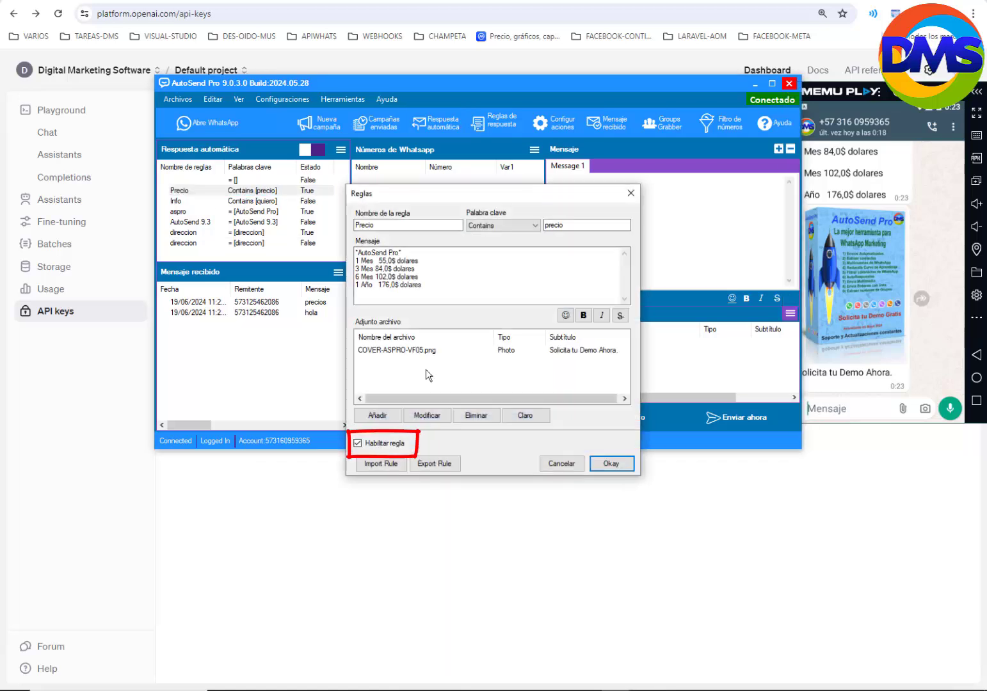
left_click_drag(429, 287, 356, 250)
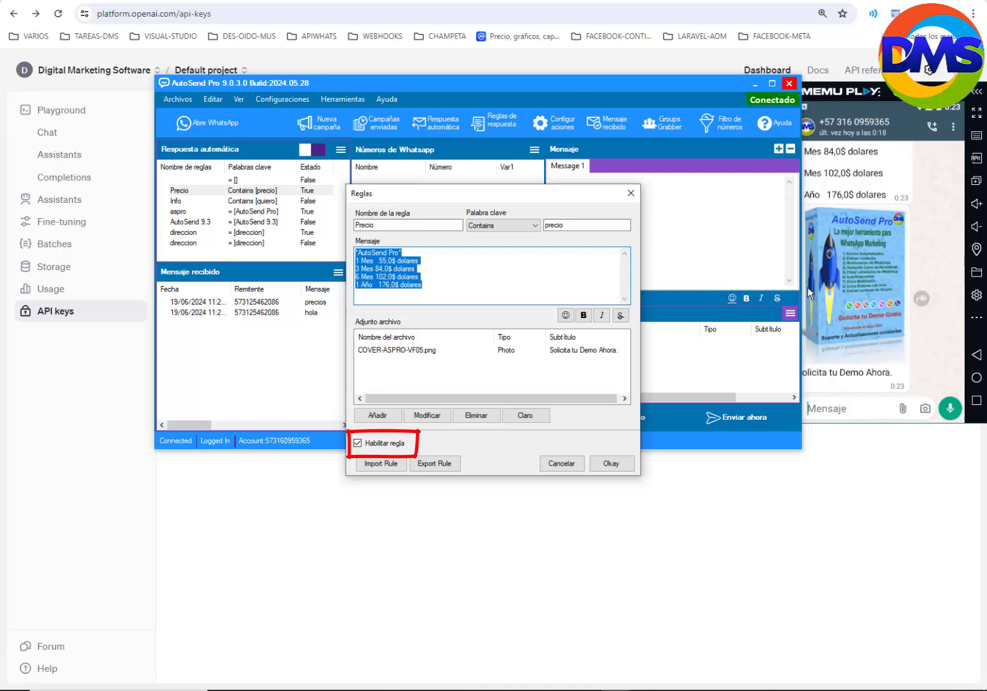
left_click(861, 218)
left_click(513, 350)
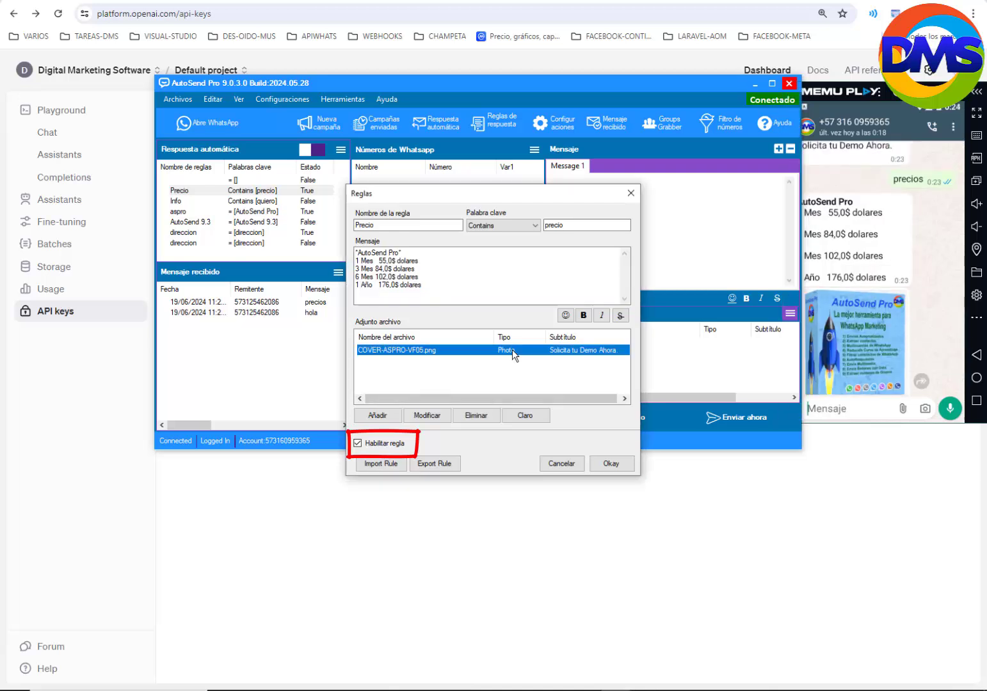
left_click(610, 462)
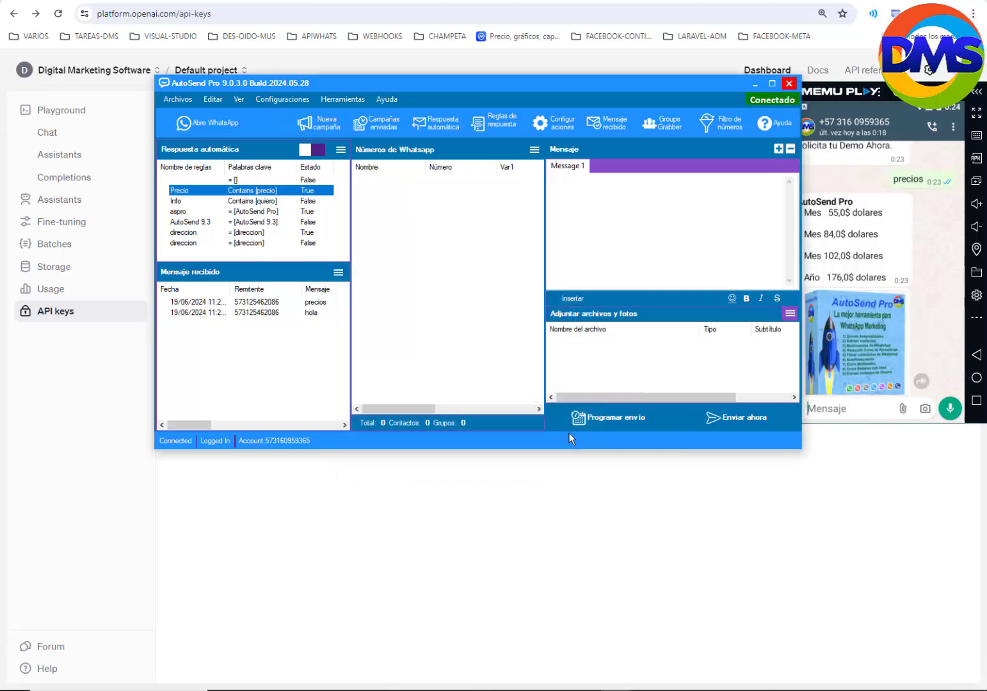
Step: Open the Info rule and check whether it is enabled
left_click(307, 203)
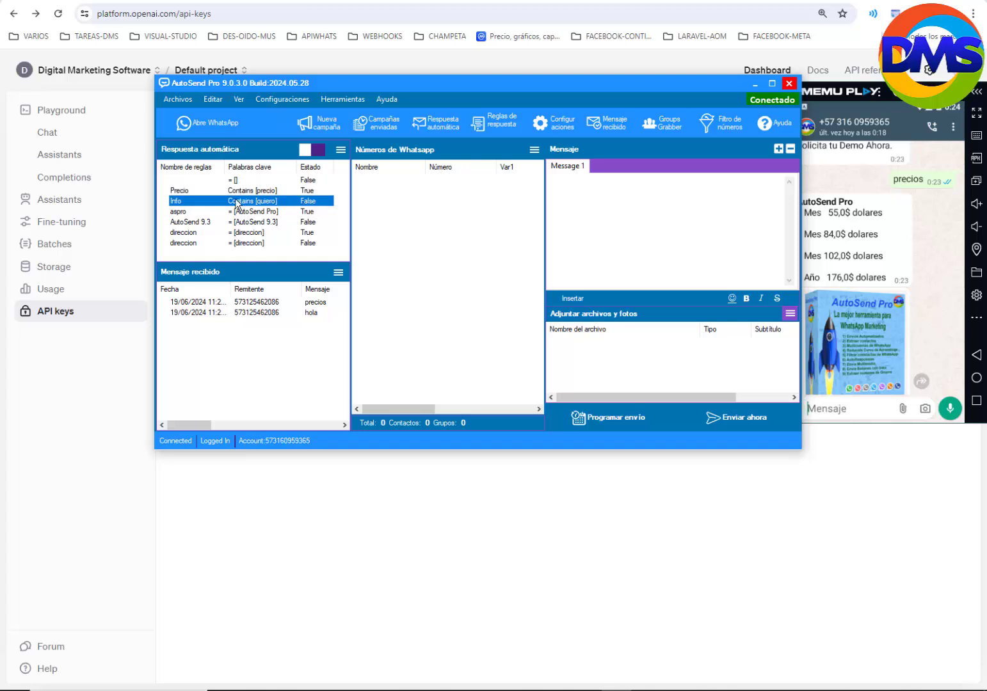
double_click(319, 202)
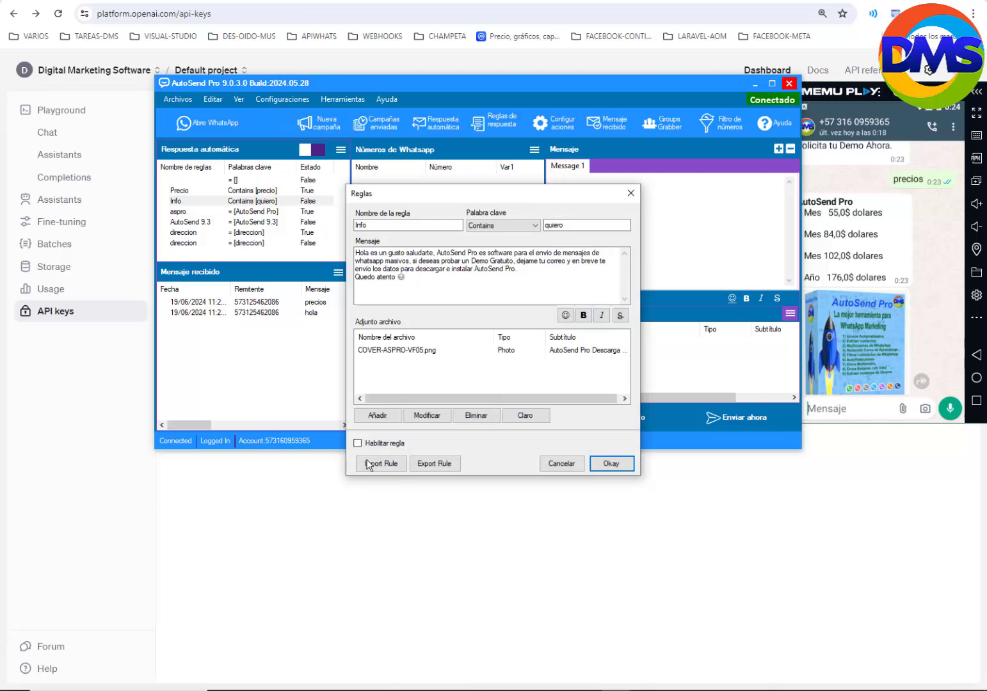
left_click(390, 441)
Step: Switch to the WhatsApp chat in MEmu and send the test message "info"
left_click(837, 411)
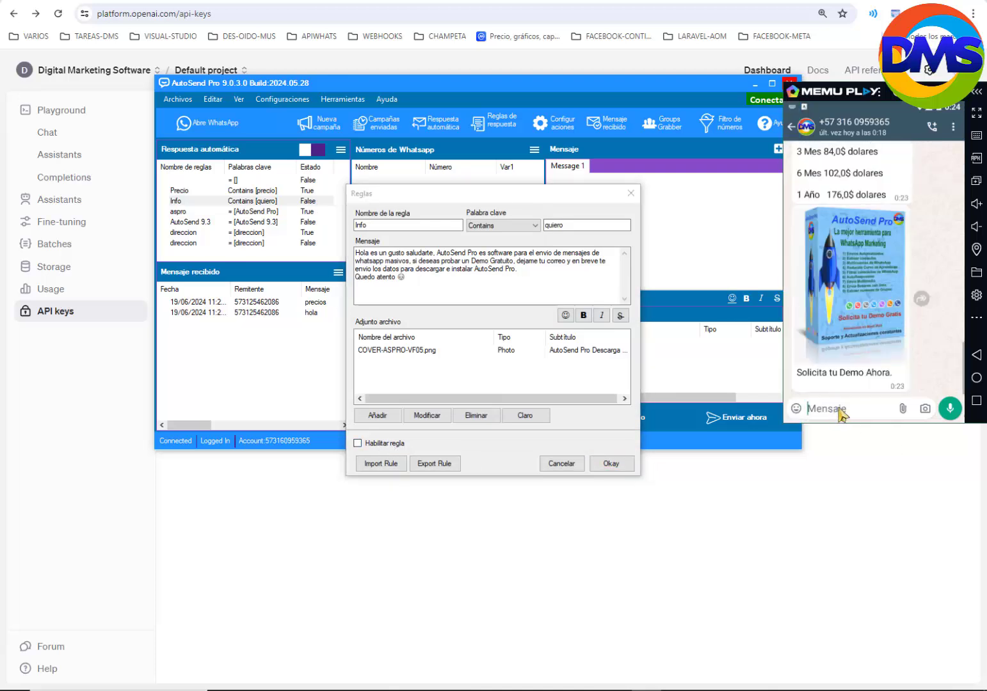
type("info")
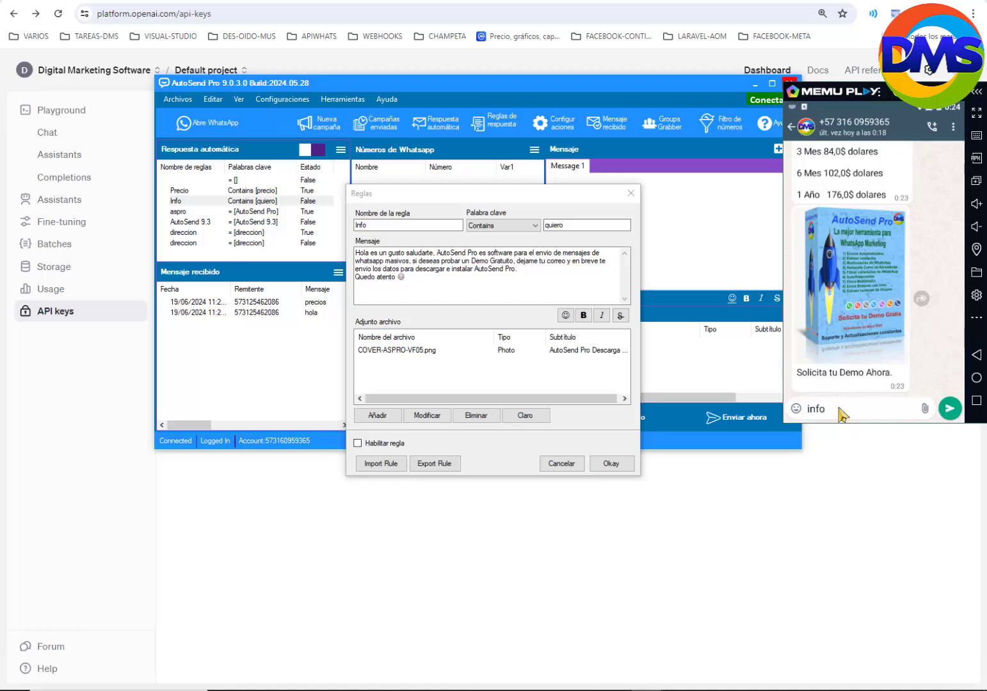
key("Return")
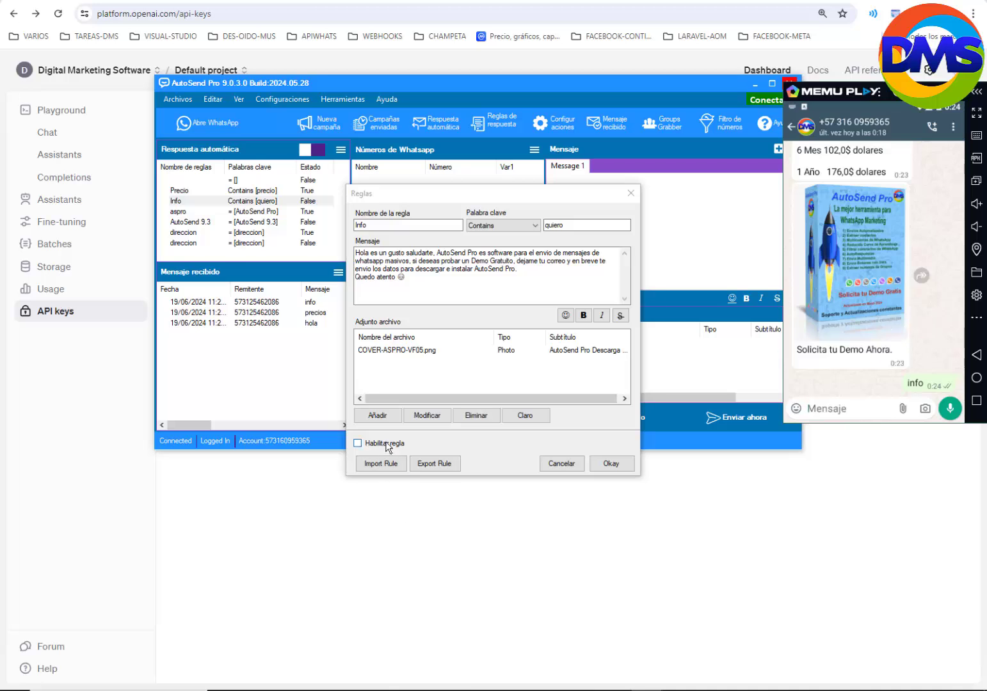
Step: Enable and save the Info rule, and send the test message "Info" from the WhatsApp chat in MEmu
left_click(357, 443)
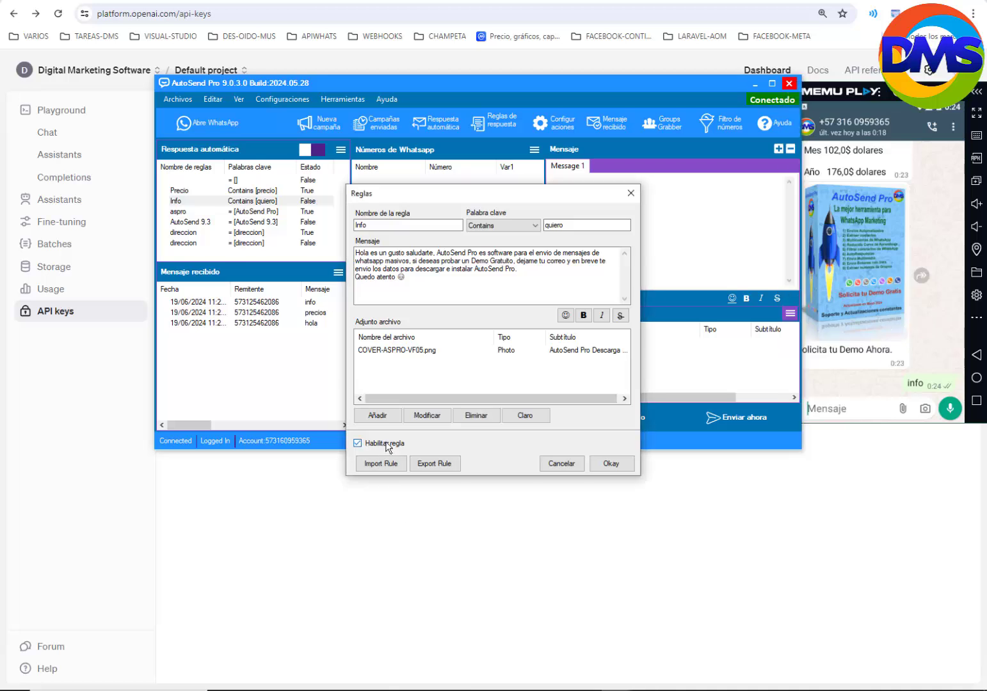
left_click(610, 461)
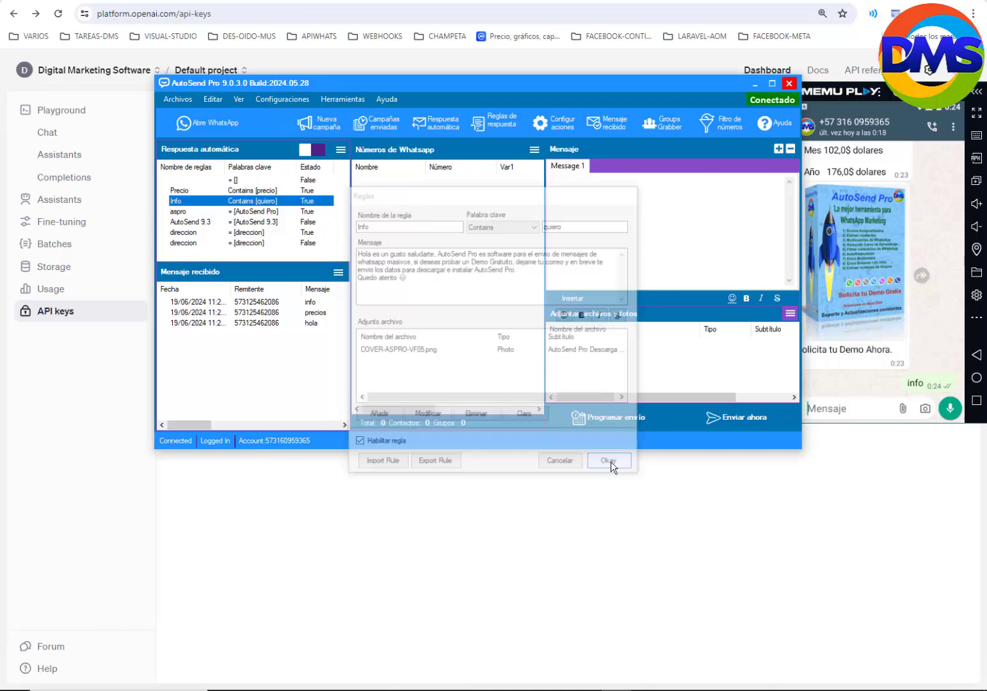
left_click(863, 411)
type("Info")
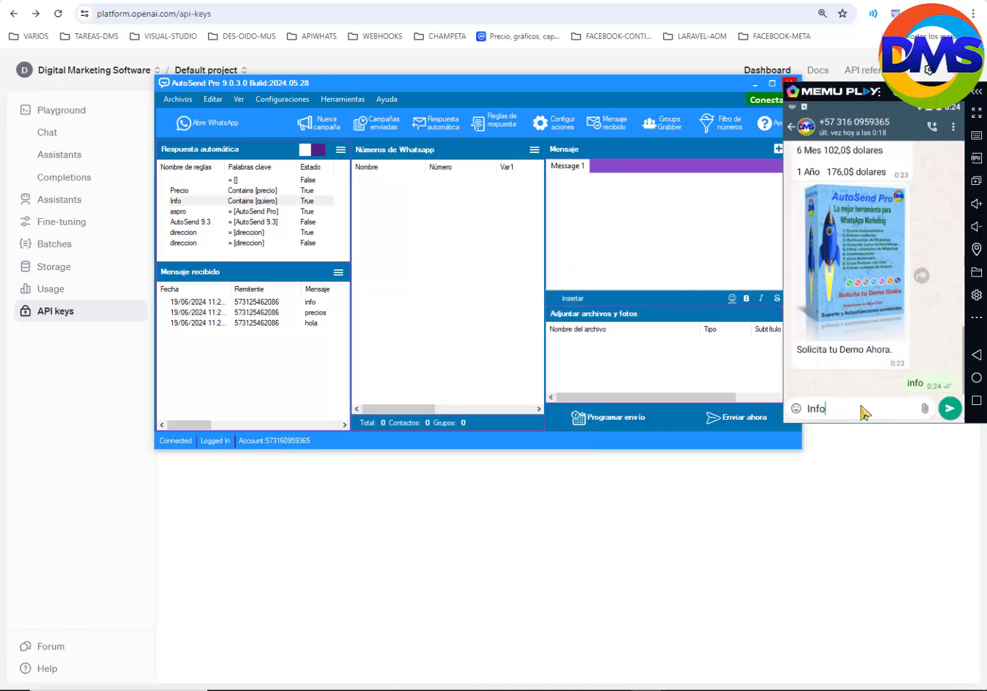
key("Return")
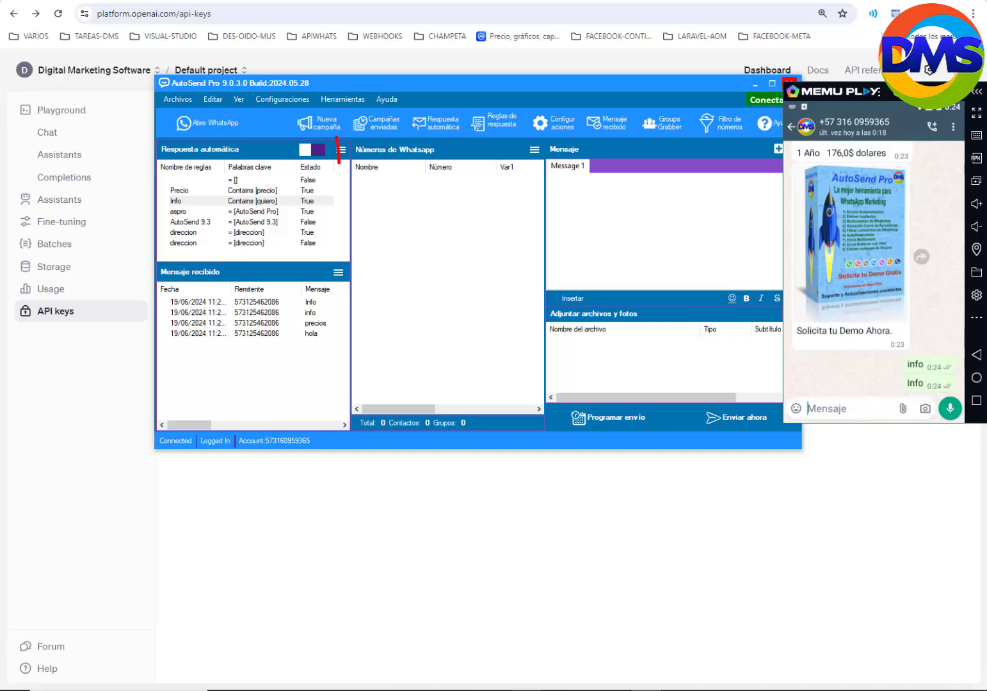
left_click(341, 149)
left_click(399, 189)
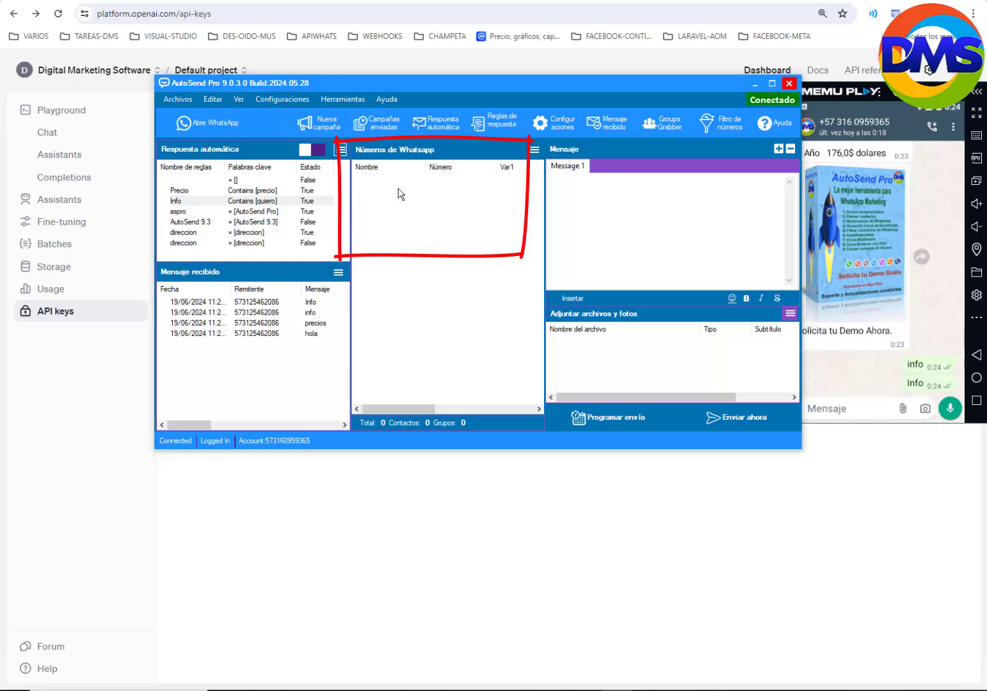
left_click(577, 380)
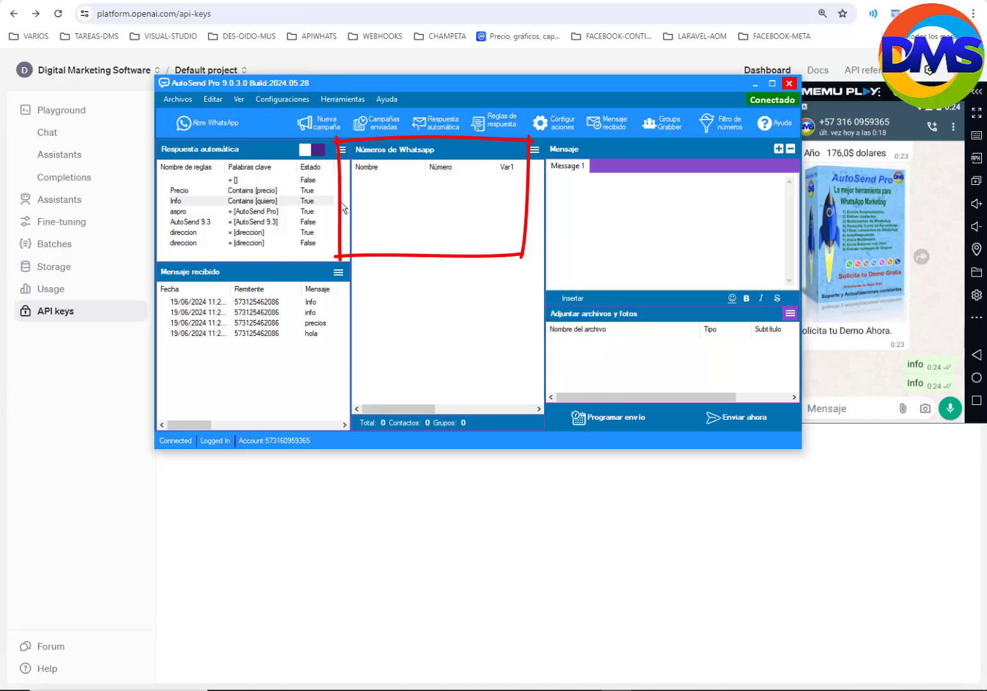
Step: Send the message "info" in the MEmu WhatsApp chat to test the enabled Info rule again
left_click(838, 409)
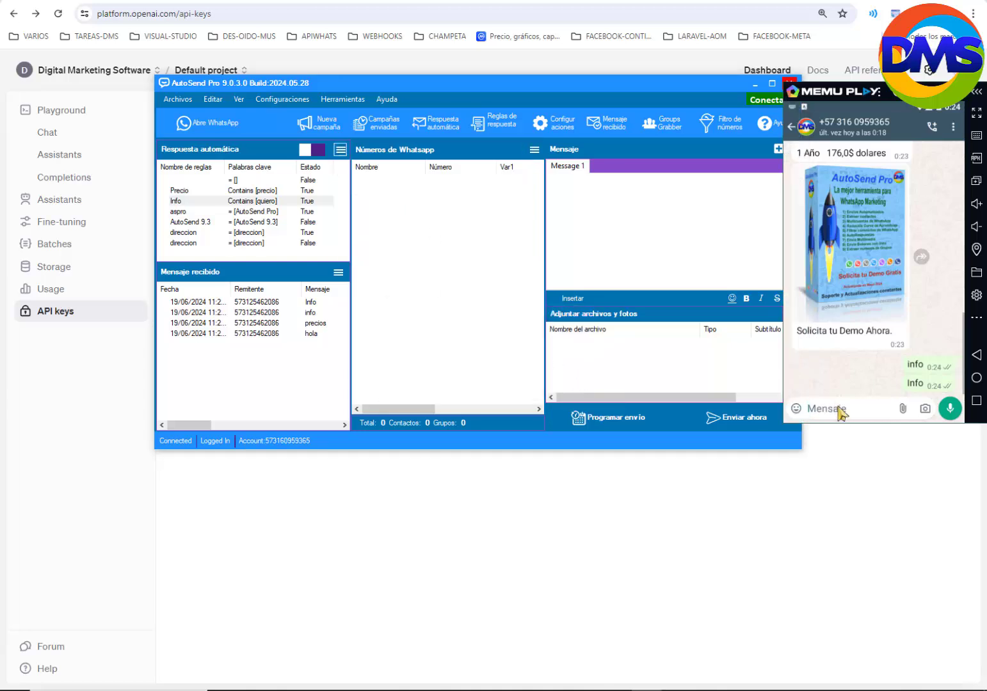
type("info")
key("Return")
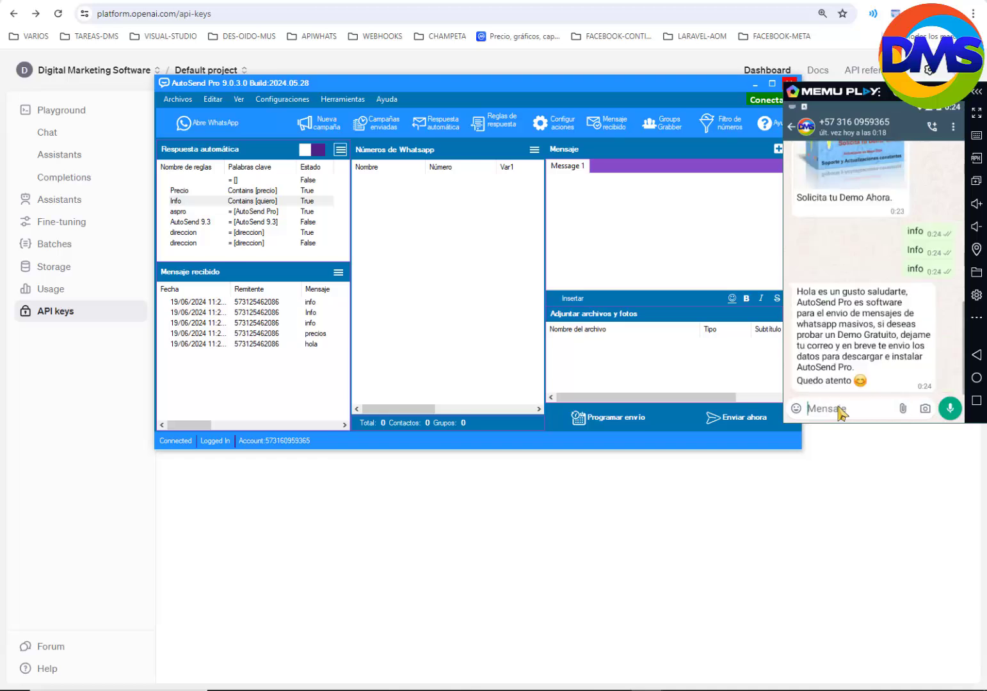
left_click(874, 333)
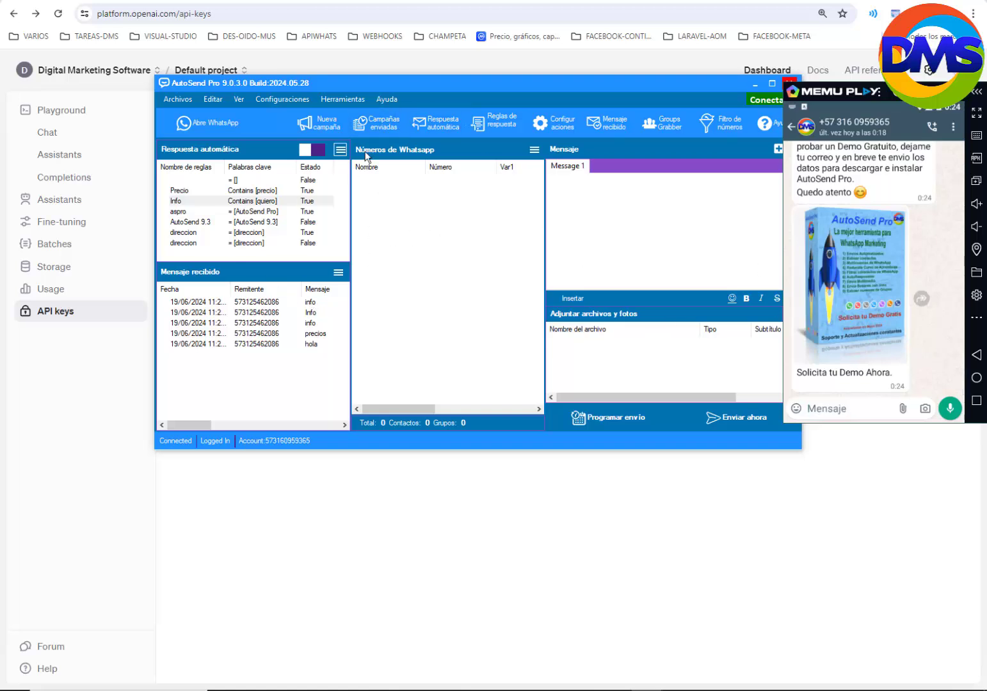
left_click(295, 222)
left_click(292, 243)
right_click(291, 244)
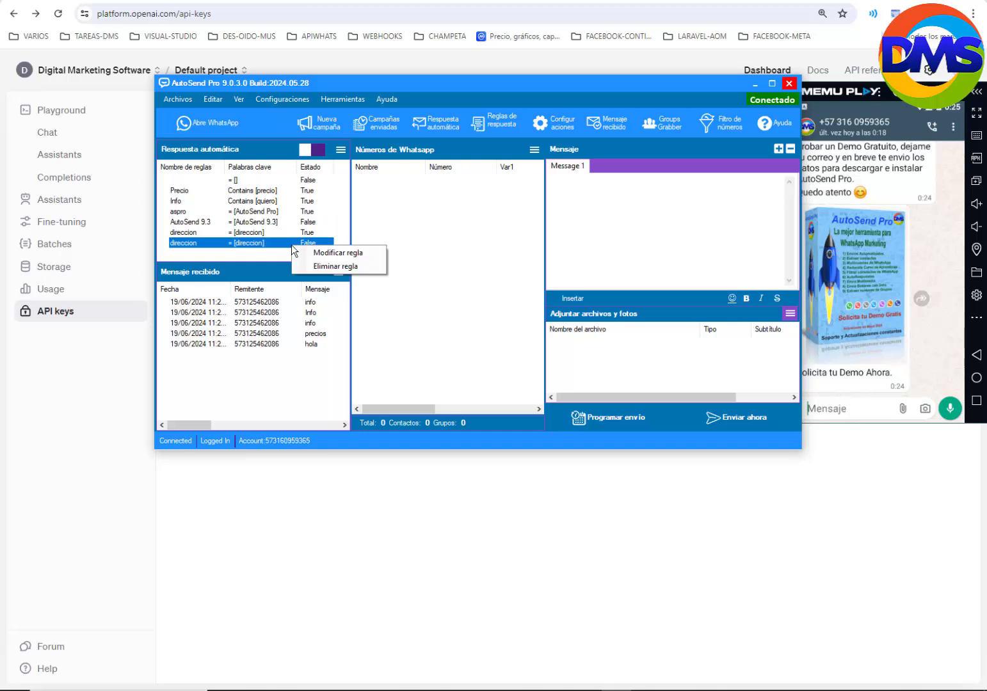
left_click(418, 236)
left_click(258, 233)
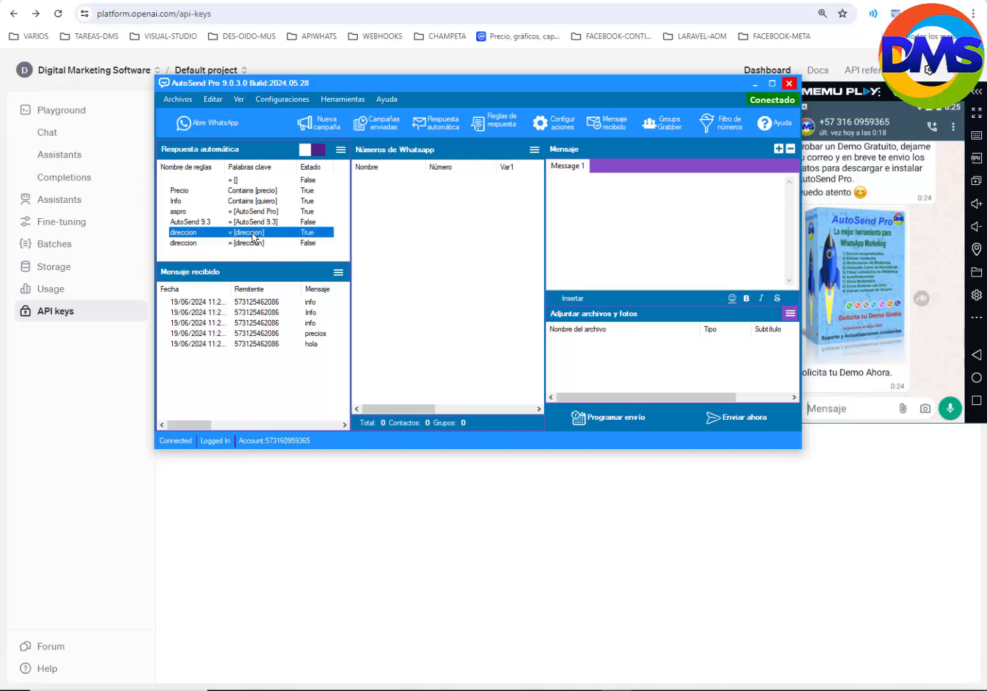
Step: Delete the disabled duplicate "direccion" rule in AutoSend Pro and return to the WhatsApp chat in MEmu
left_click(259, 243)
left_click(259, 247)
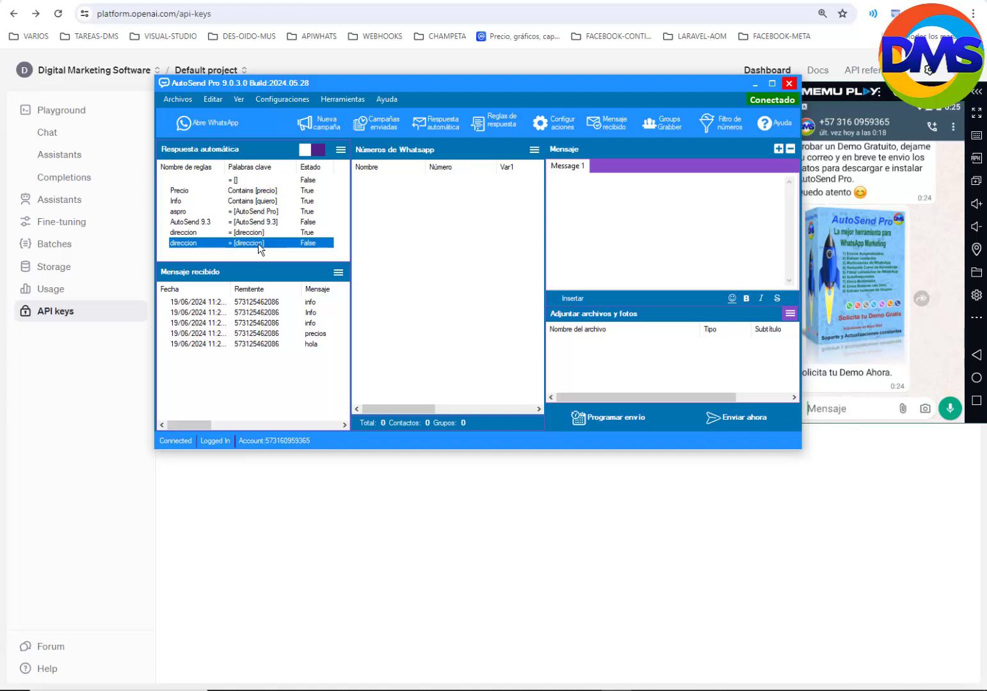
right_click(258, 243)
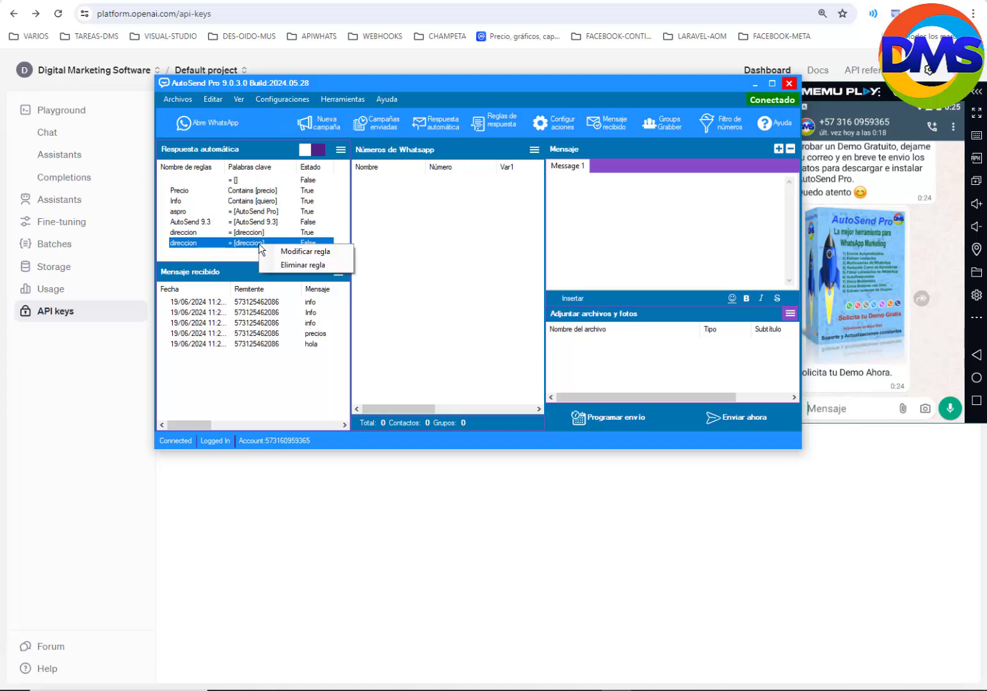
left_click(302, 265)
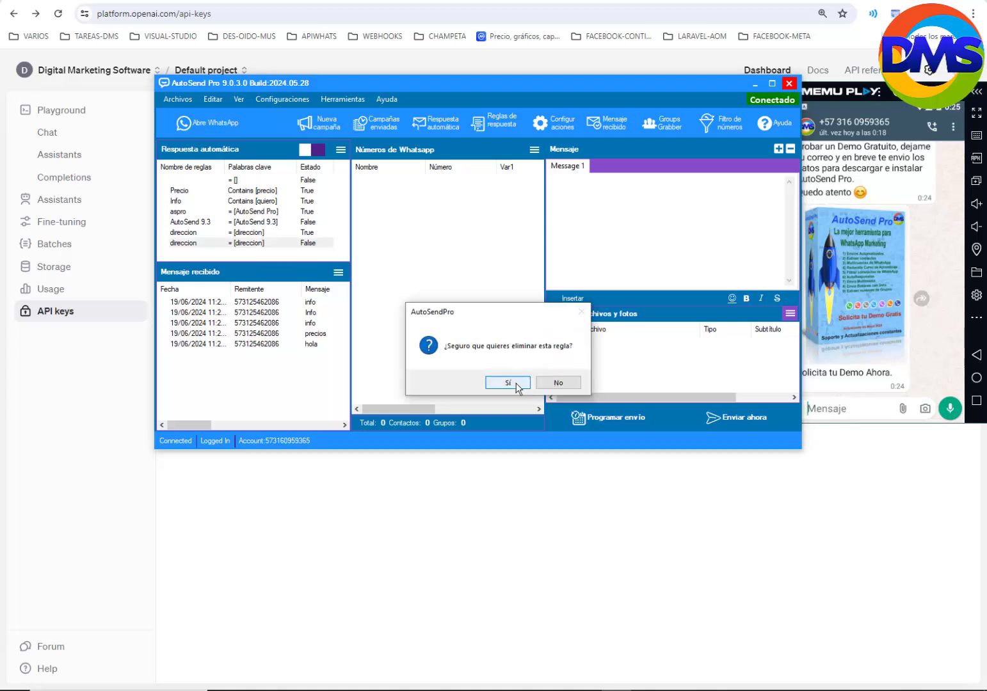
left_click(513, 381)
left_click(265, 233)
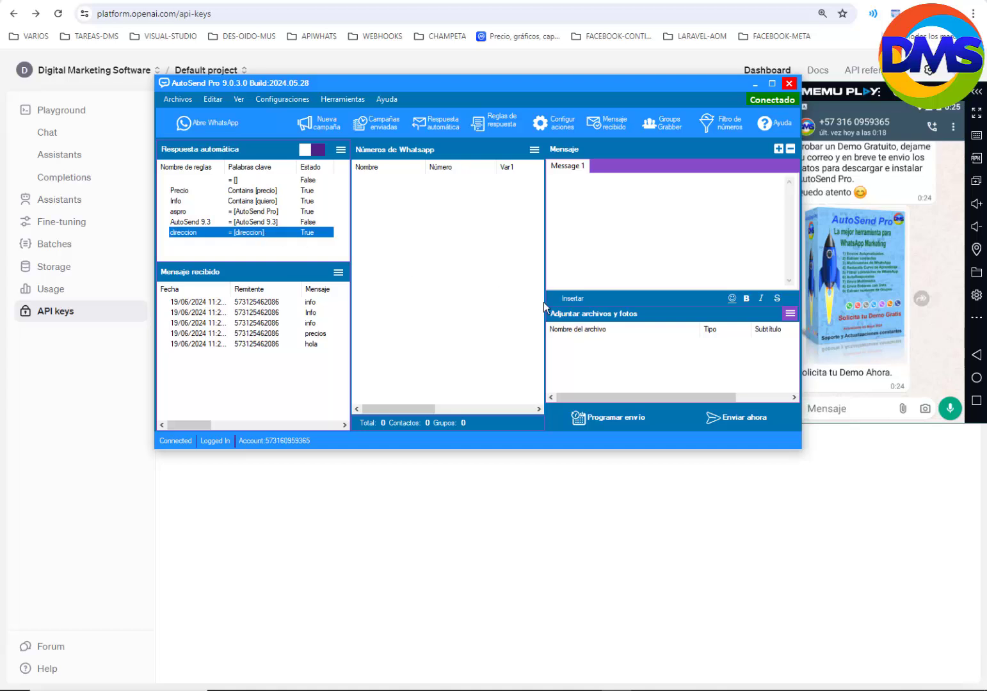
left_click(945, 274)
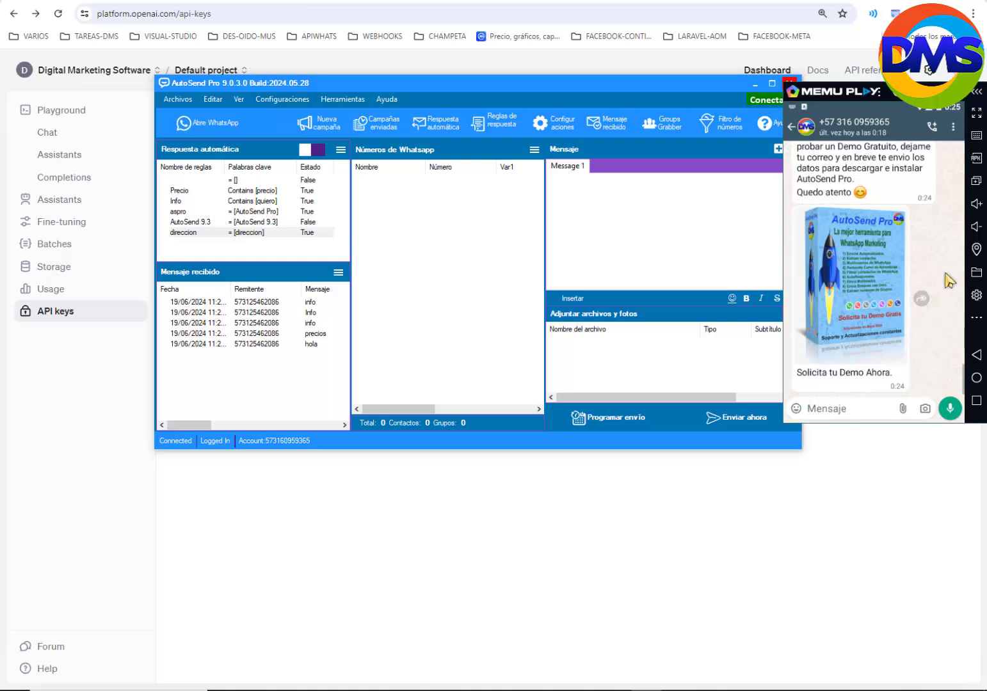